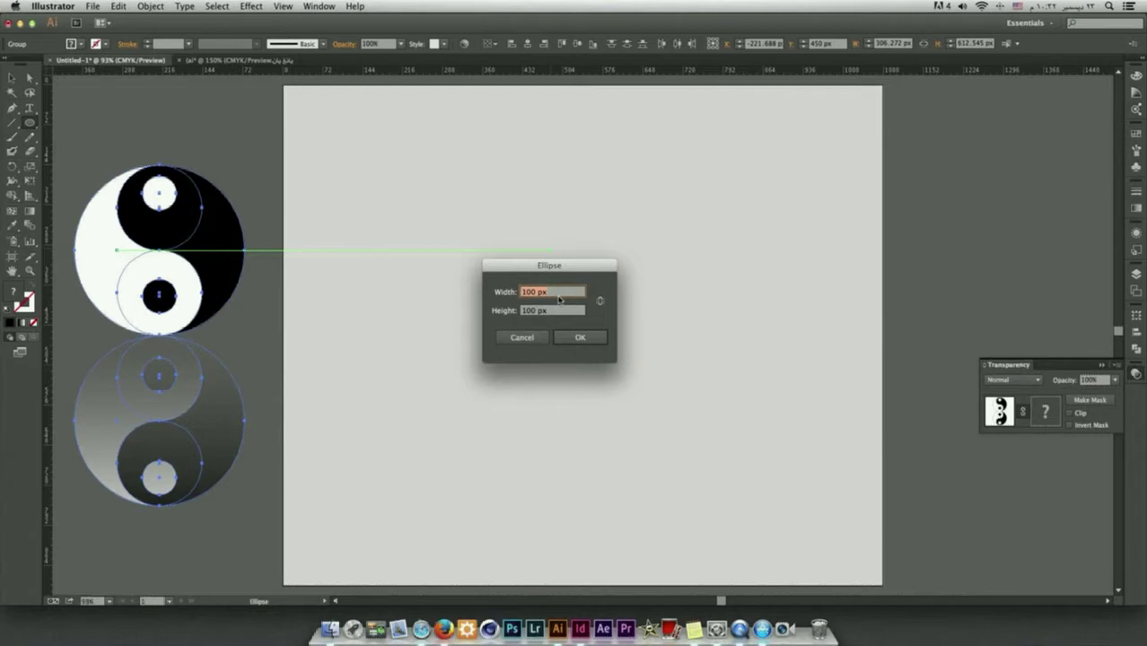
{"action": "type", "text": "400"}
{"action": "key", "text": "Tab"}
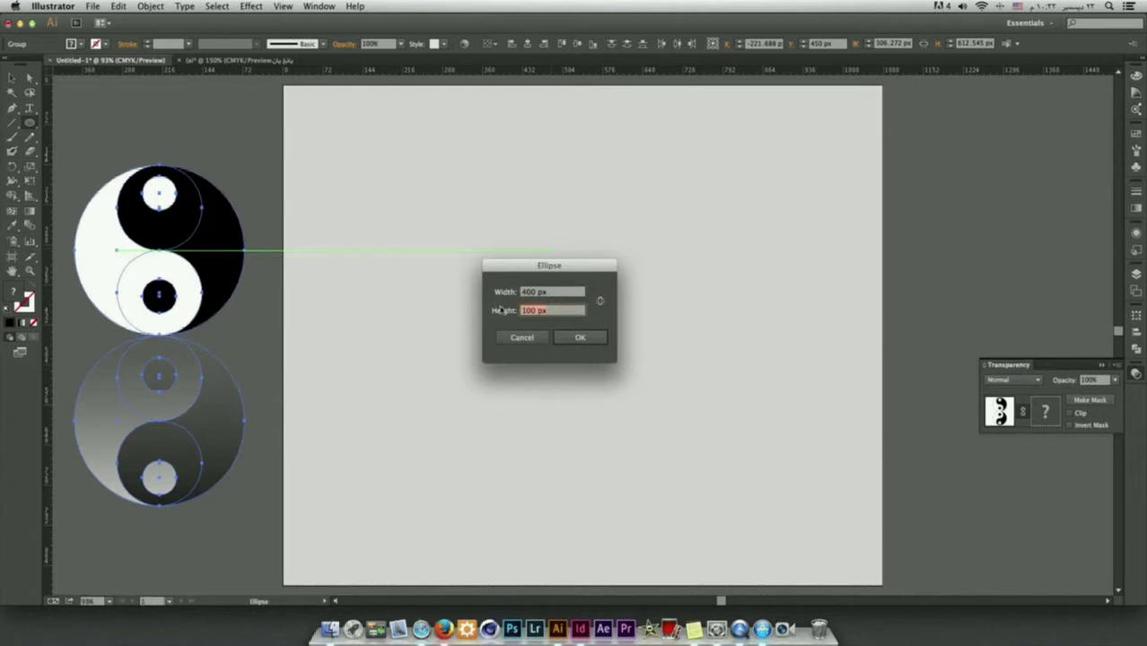
{"action": "left_click", "coordinate": [599, 303]}
{"action": "left_click", "coordinate": [599, 301]}
{"action": "left_click", "coordinate": [568, 293]}
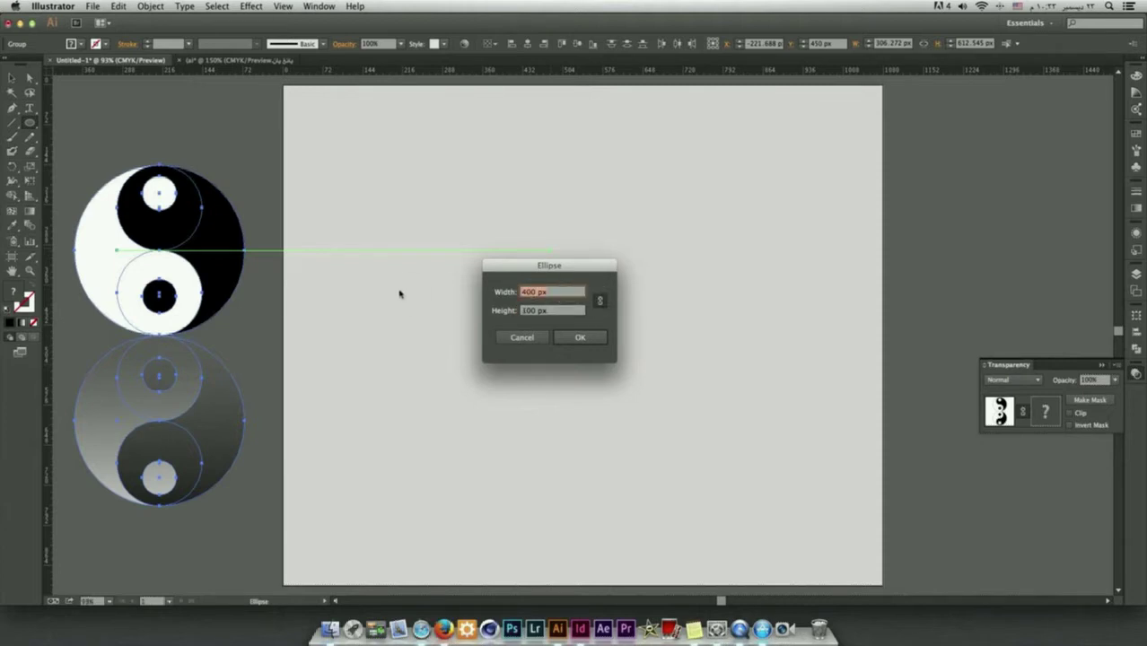
{"action": "type", "text": "4"}
{"action": "left_click", "coordinate": [579, 336]}
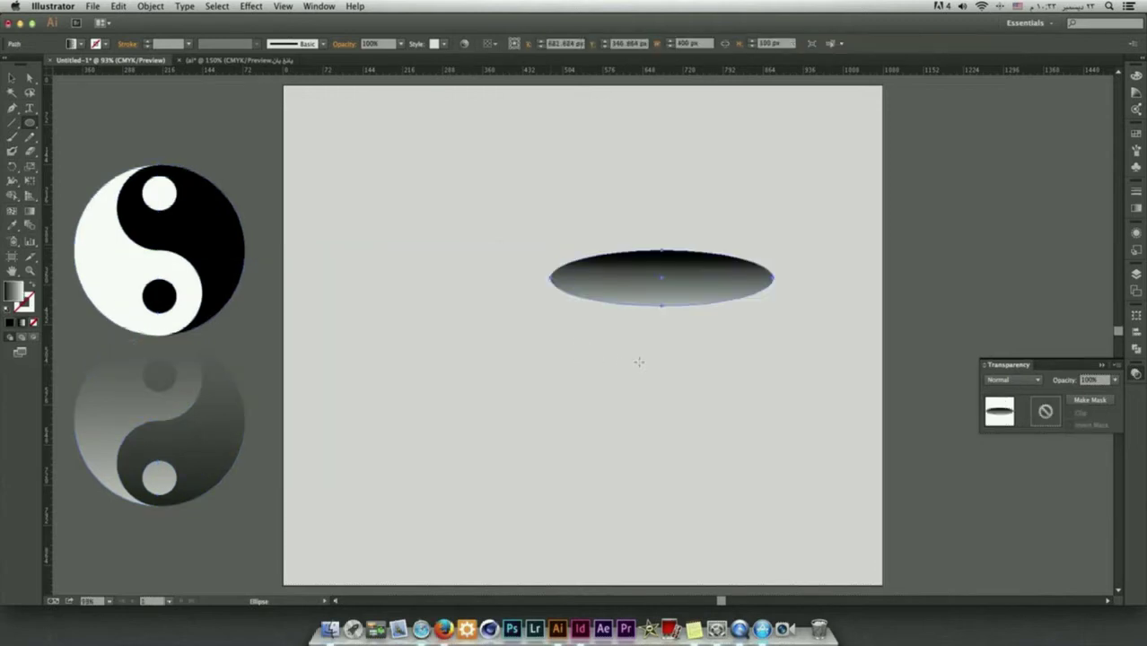
{"action": "key", "text": "Delete"}
Create a circle 400 px wide and 400 px high on the artboard.
{"action": "left_click", "coordinate": [551, 280]}
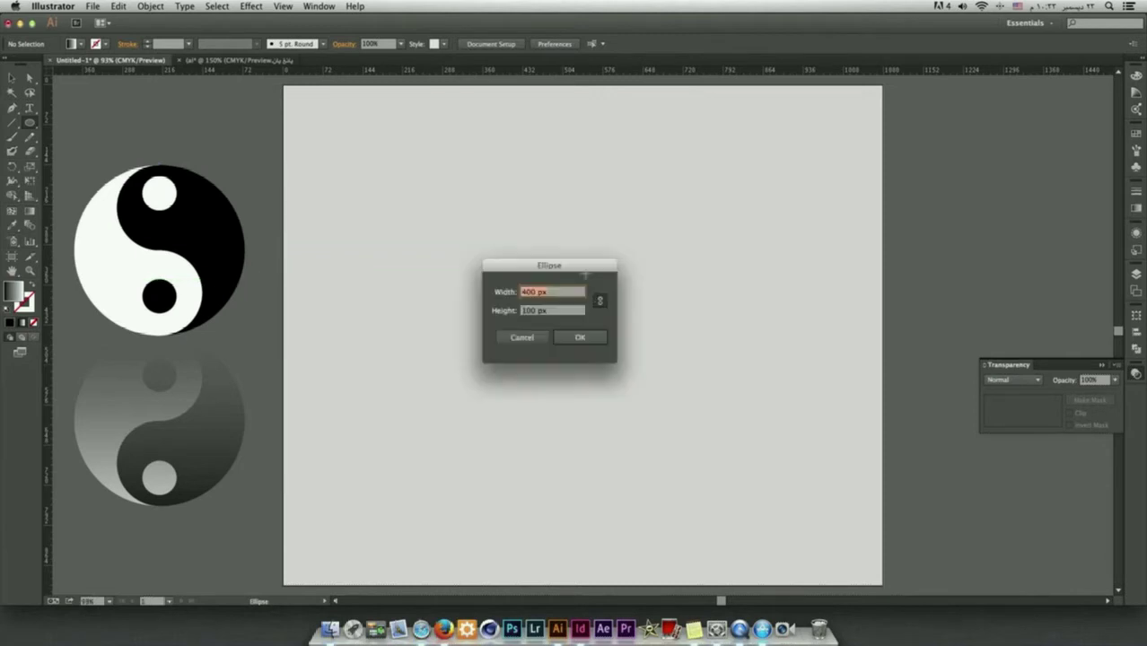
{"action": "key", "text": "Tab"}
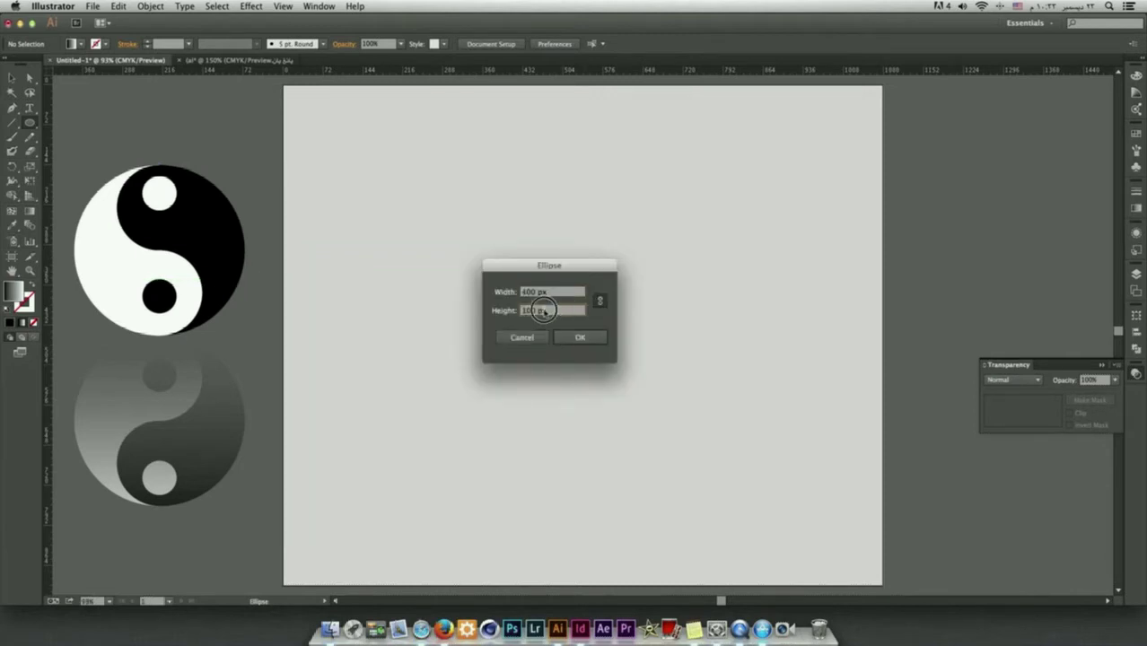
{"action": "type", "text": "400"}
{"action": "key", "text": "Tab"}
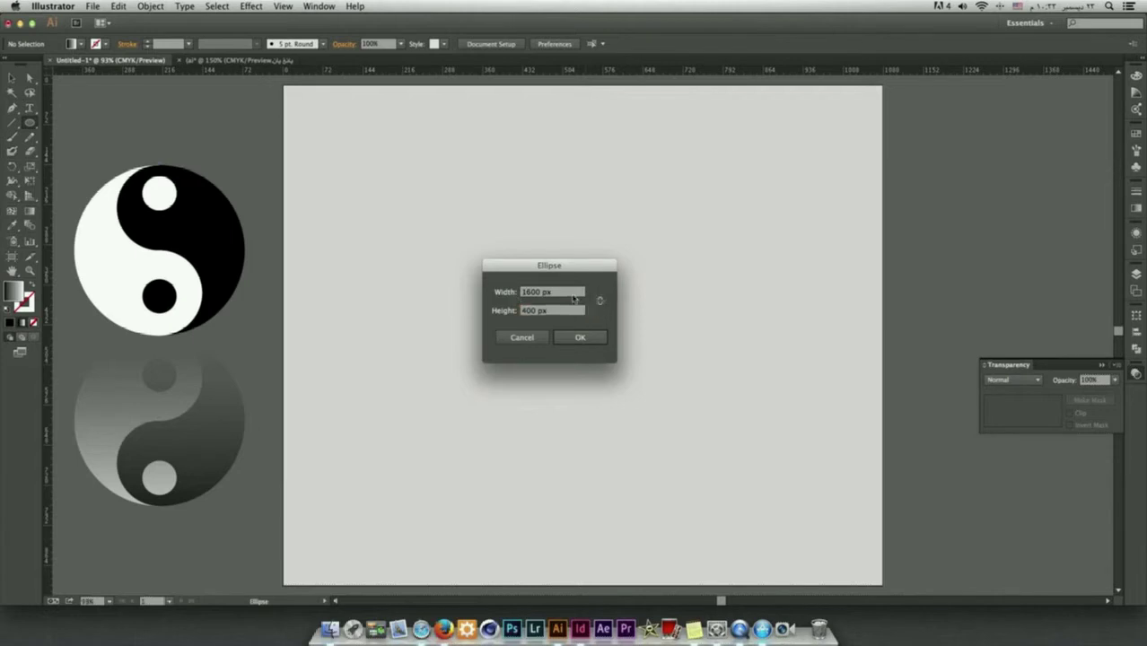
{"action": "key", "text": "Tab"}
{"action": "type", "text": "400"}
{"action": "left_click", "coordinate": [575, 338]}
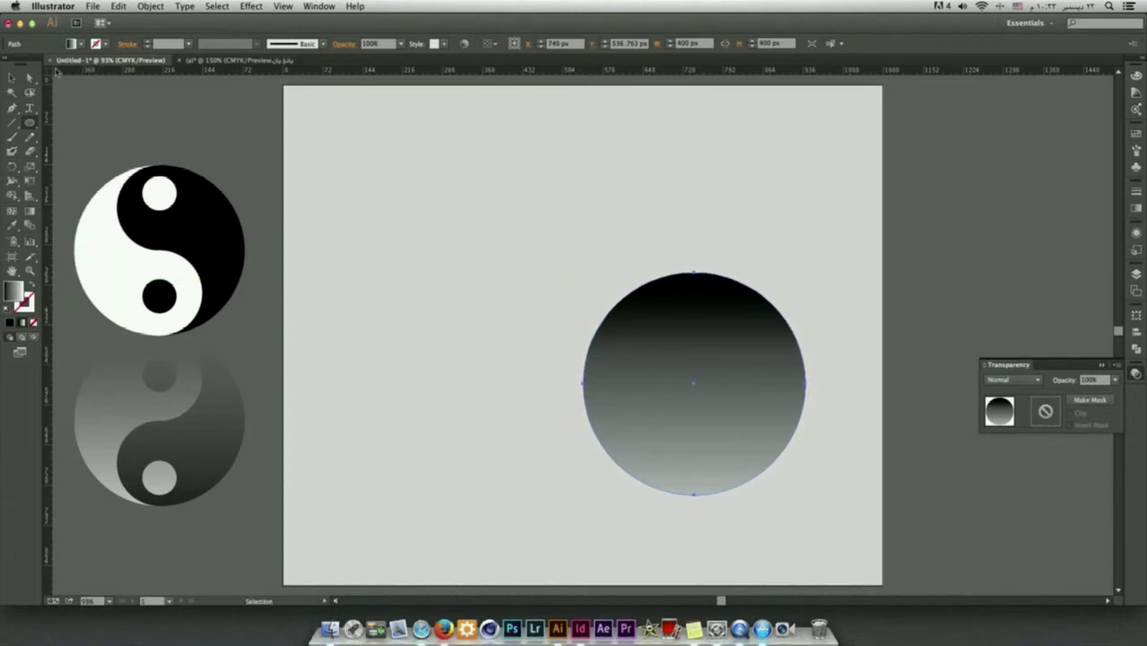
Fill the 400 px circle with black and move it to the centre of the artboard.
{"action": "left_click", "coordinate": [77, 44]}
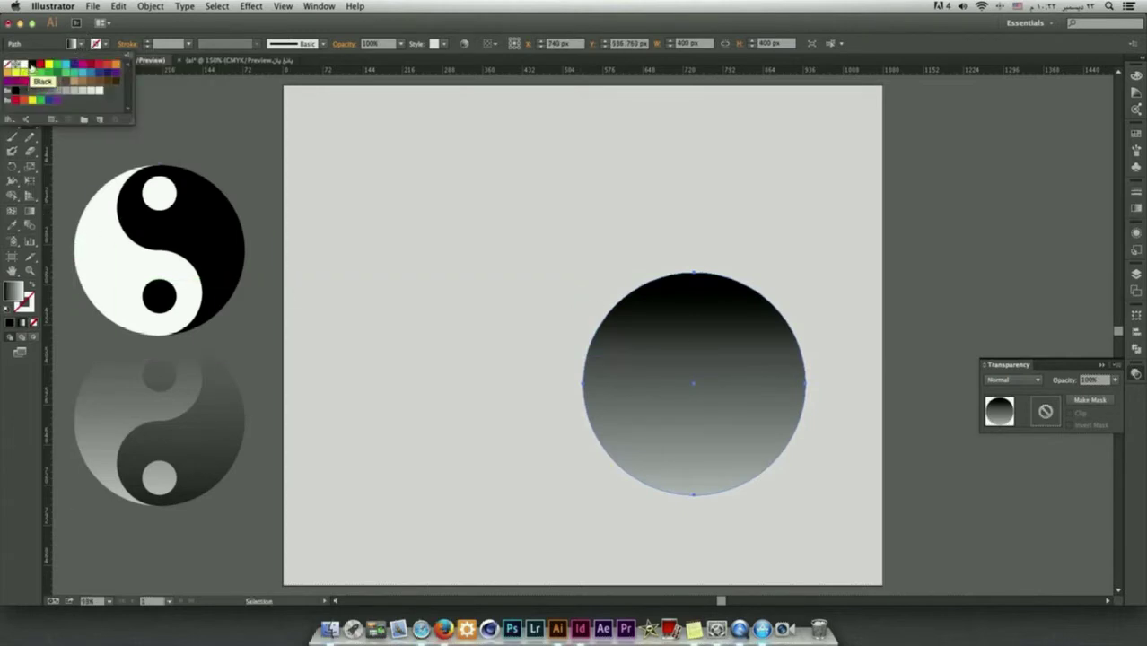
{"action": "left_click", "coordinate": [30, 65]}
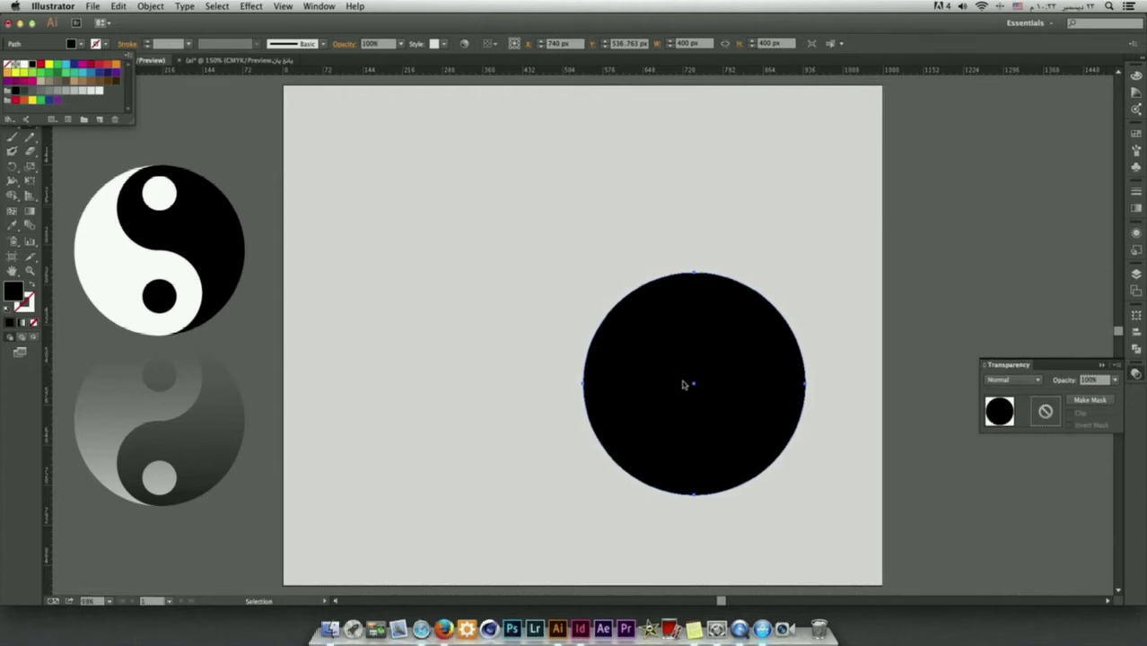
{"action": "left_click", "coordinate": [683, 384]}
{"action": "key", "text": "l"}
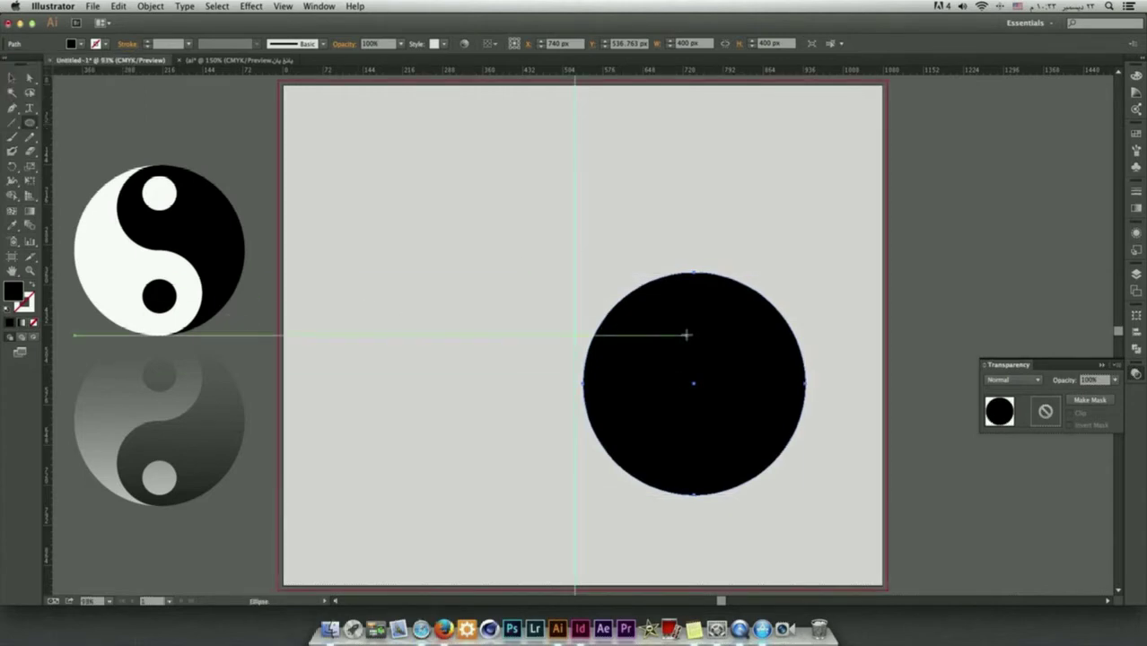
{"action": "key", "text": "v"}
{"action": "left_click_drag", "start_coordinate": [700, 388], "coordinate": [580, 339]}
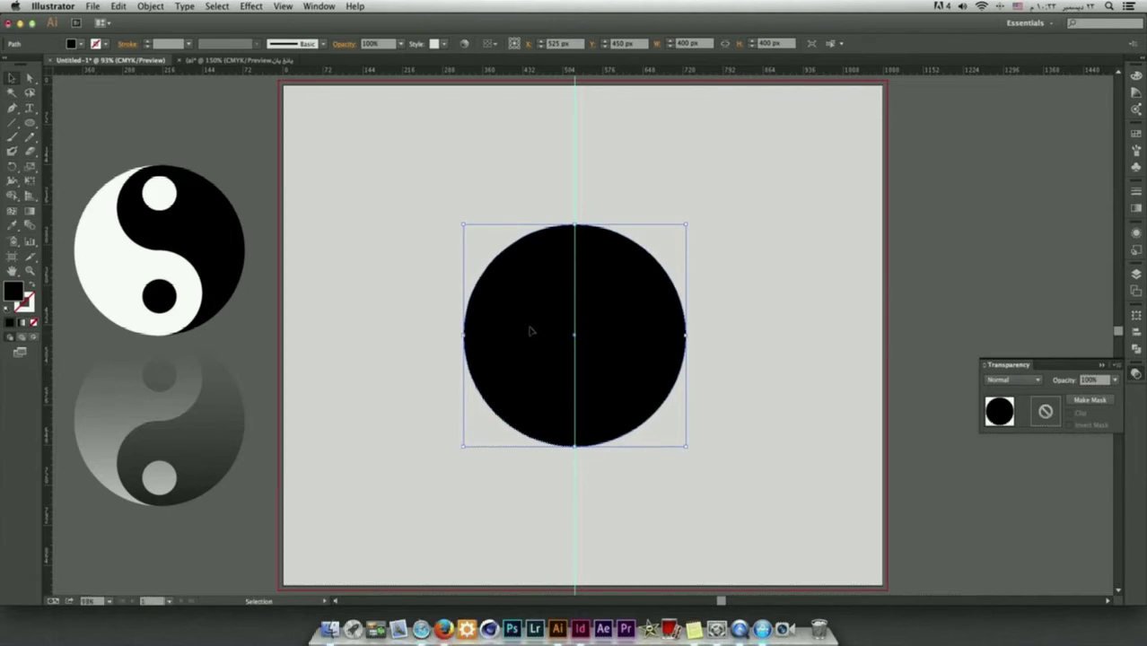
Duplicate the large black circle in front of itself and fill the copy with white.
{"action": "key", "text": "a"}
{"action": "left_click_drag", "start_coordinate": [530, 331], "coordinate": [547, 349]}
{"action": "left_click", "coordinate": [78, 47]}
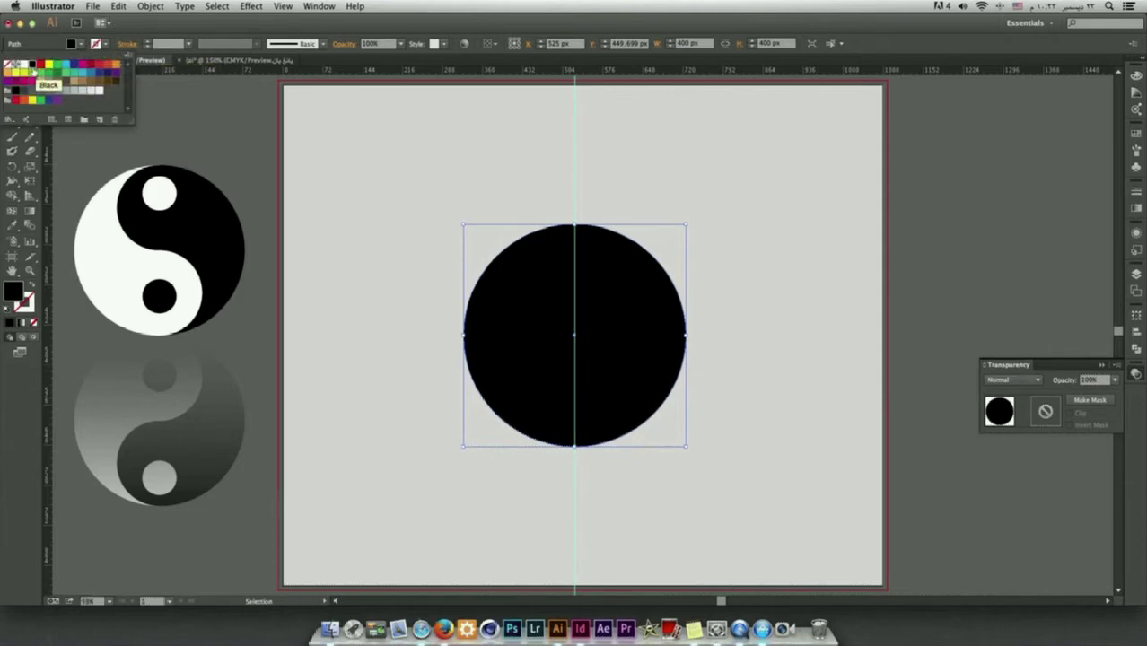
{"action": "left_click", "coordinate": [21, 66]}
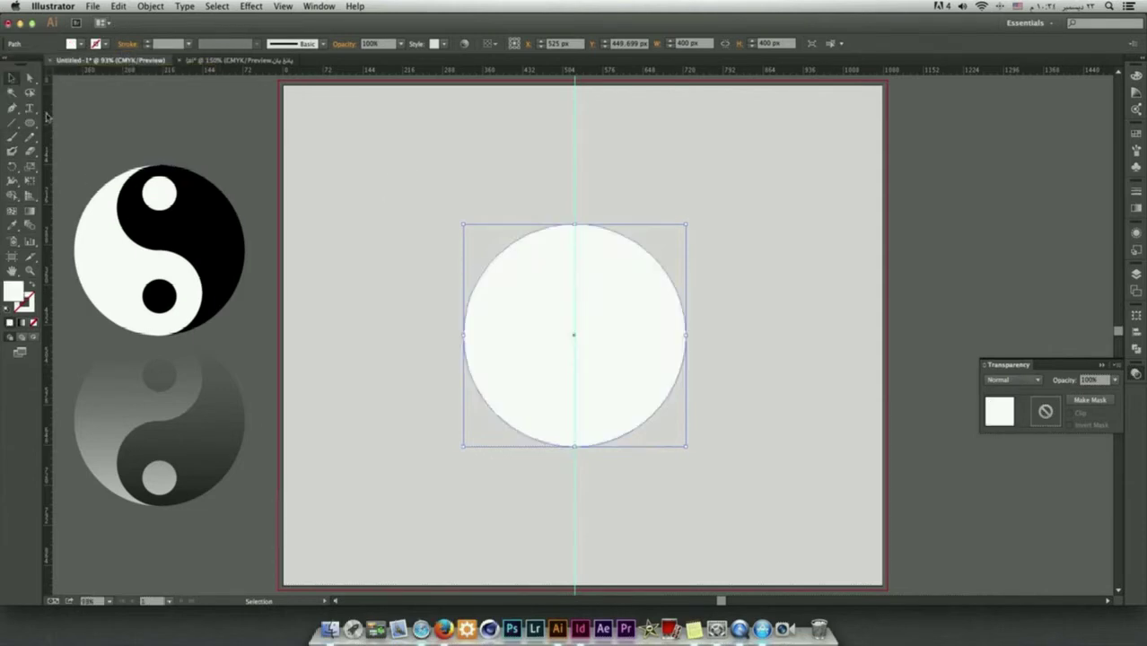
Delete the white circle's right anchor point so that only its left half covers the black circle.
{"action": "left_click", "coordinate": [29, 79]}
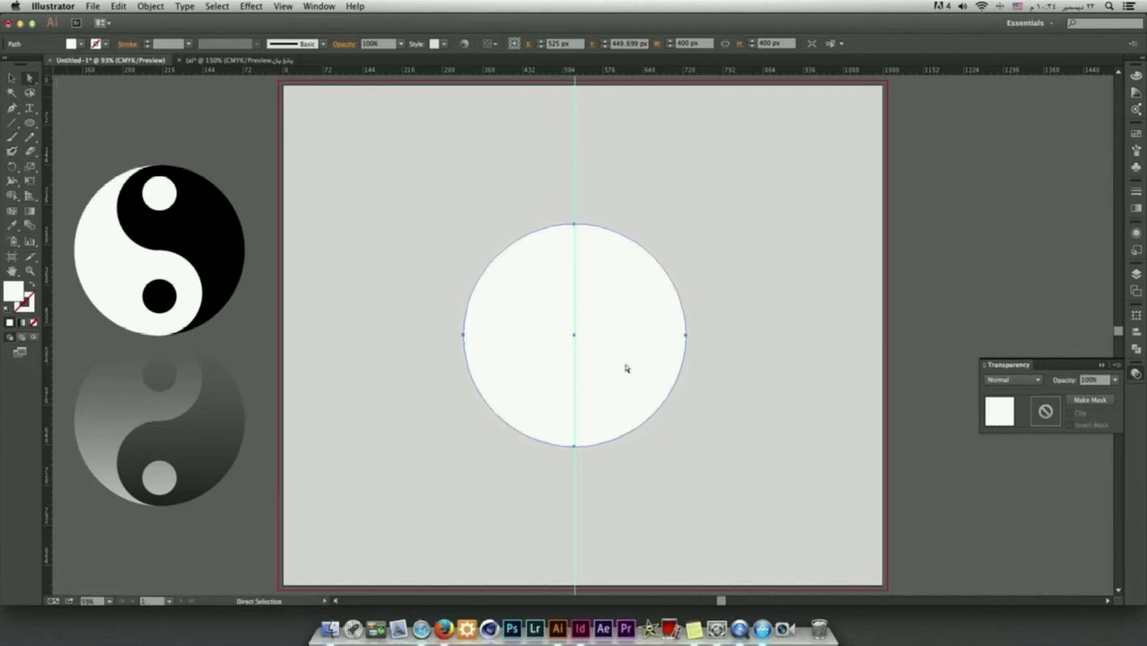
{"action": "left_click_drag", "start_coordinate": [685, 338], "coordinate": [687, 339]}
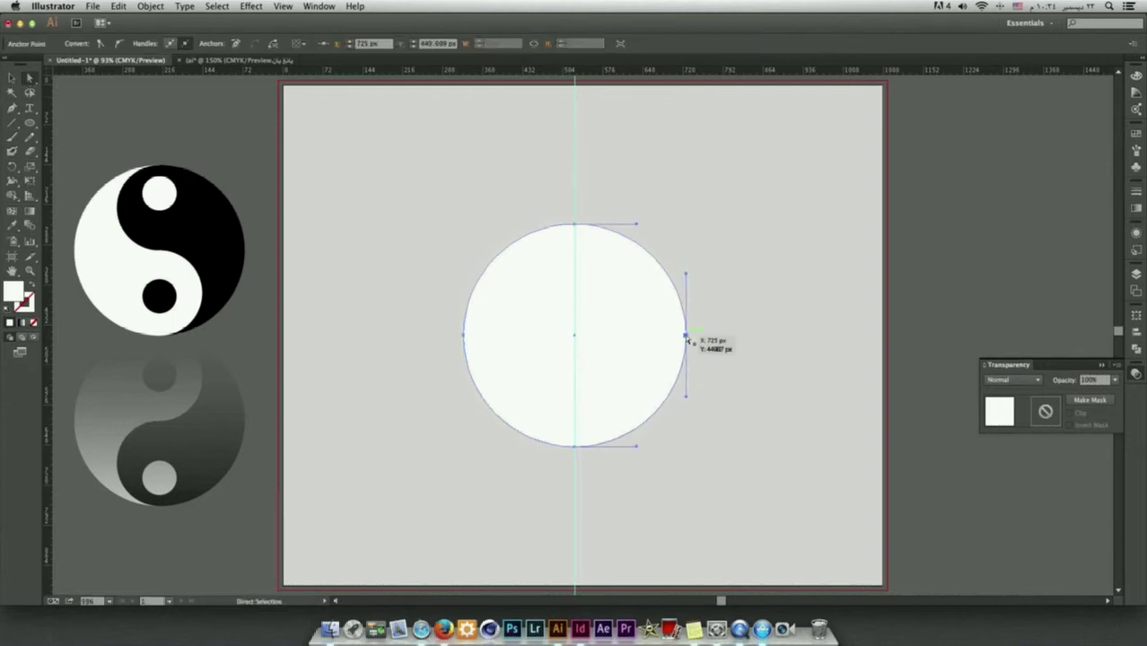
{"action": "key", "text": "Delete"}
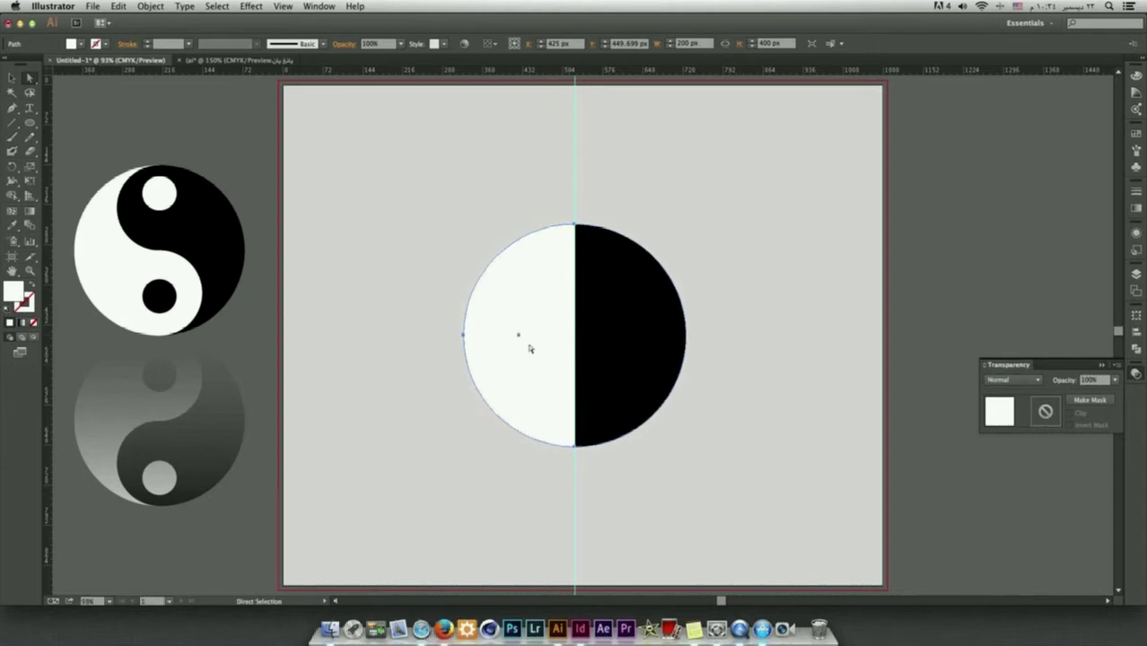
{"action": "left_click", "coordinate": [724, 269]}
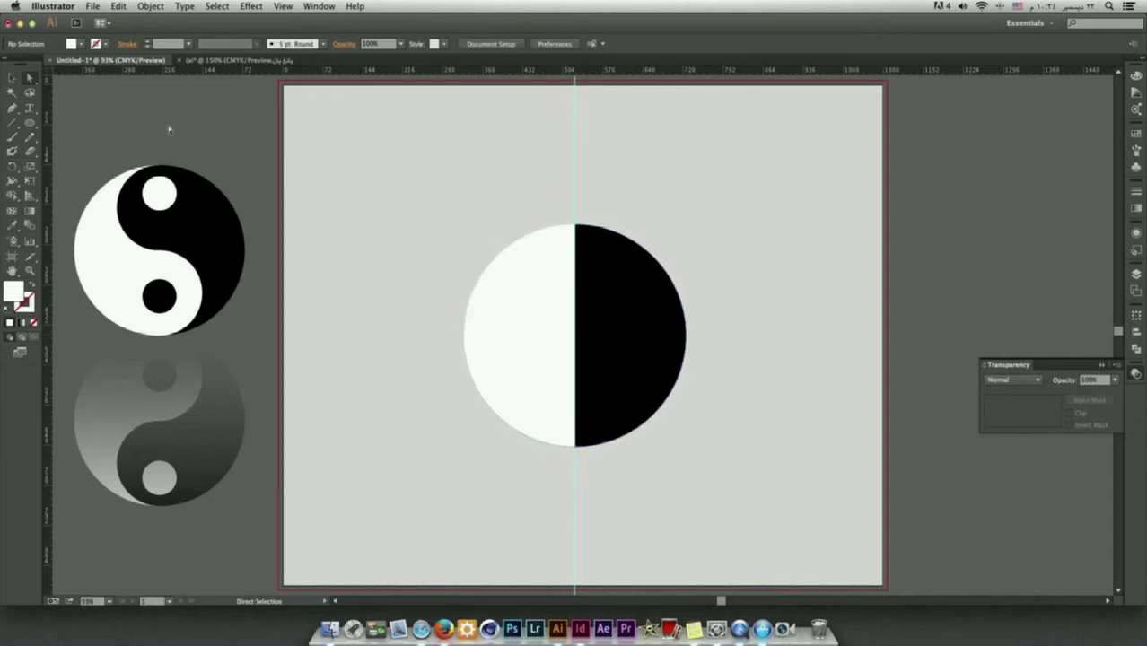
Create a circle 200 px wide and 200 px high with the black circle's fill.
{"action": "left_click", "coordinate": [660, 289]}
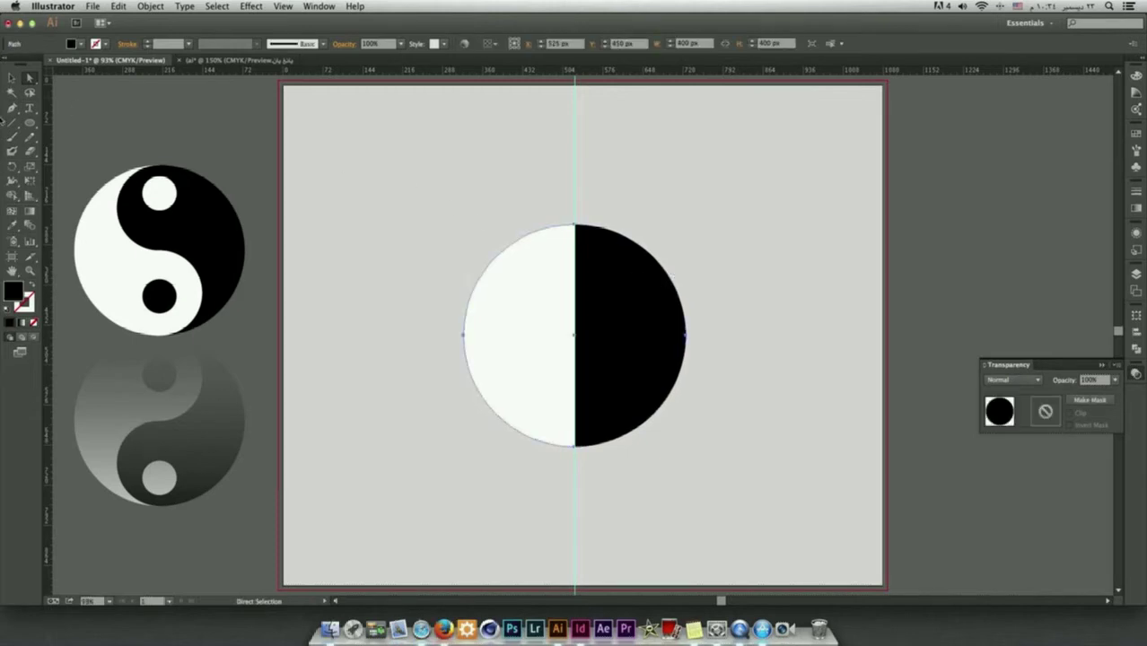
{"action": "key", "text": "l"}
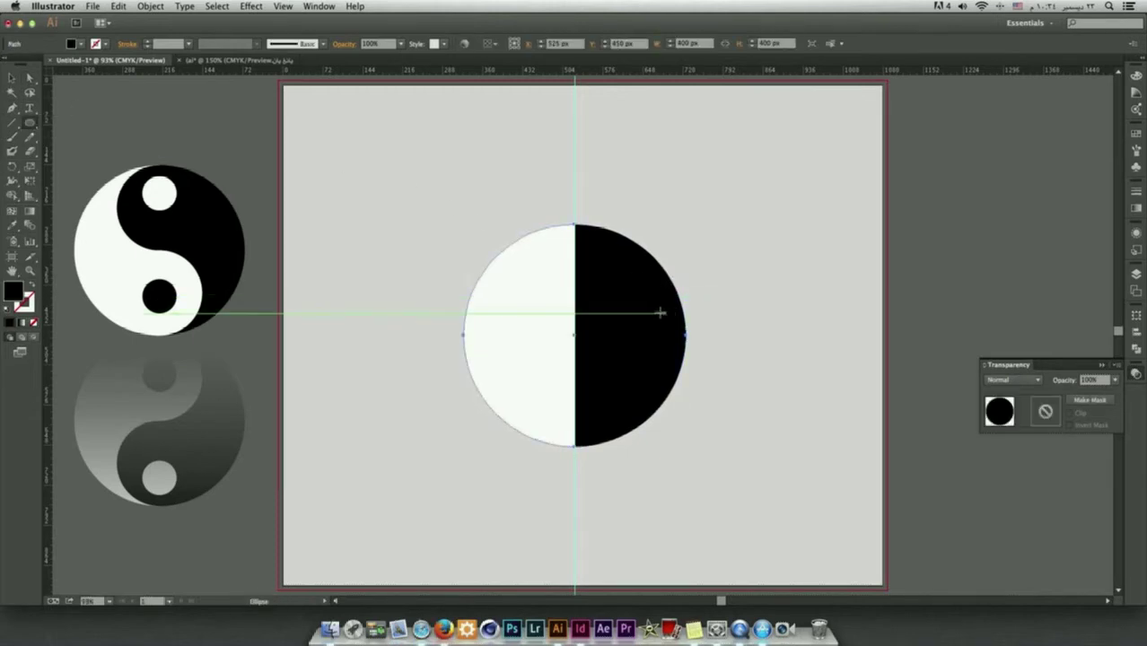
{"action": "left_click", "coordinate": [604, 295]}
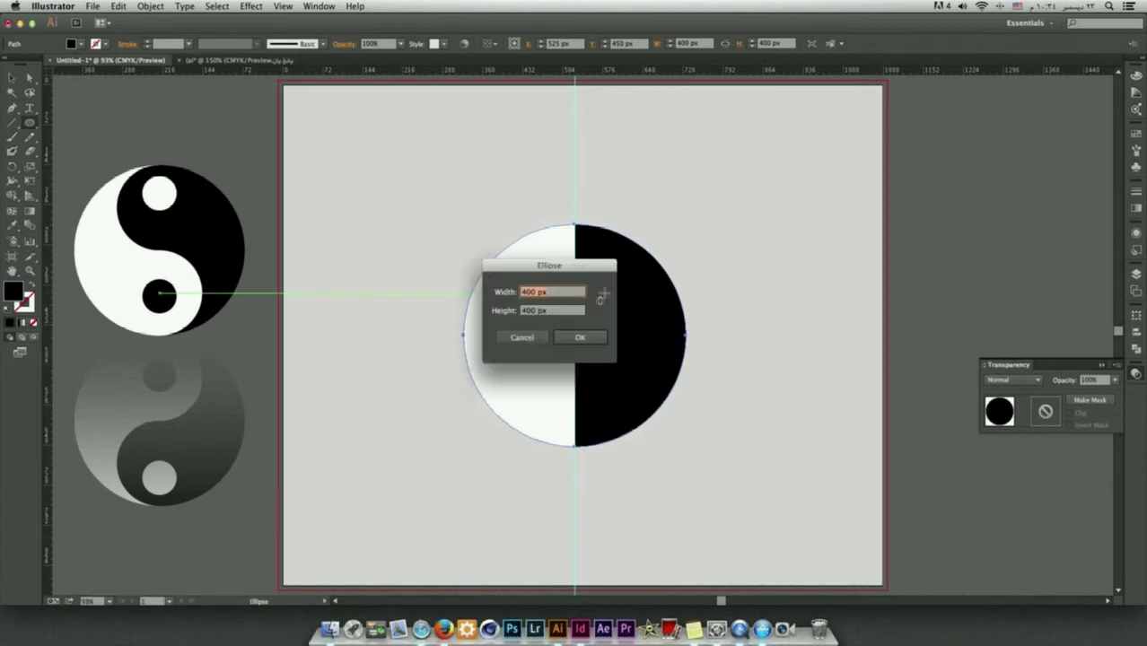
{"action": "left_click_drag", "start_coordinate": [566, 268], "coordinate": [656, 208]}
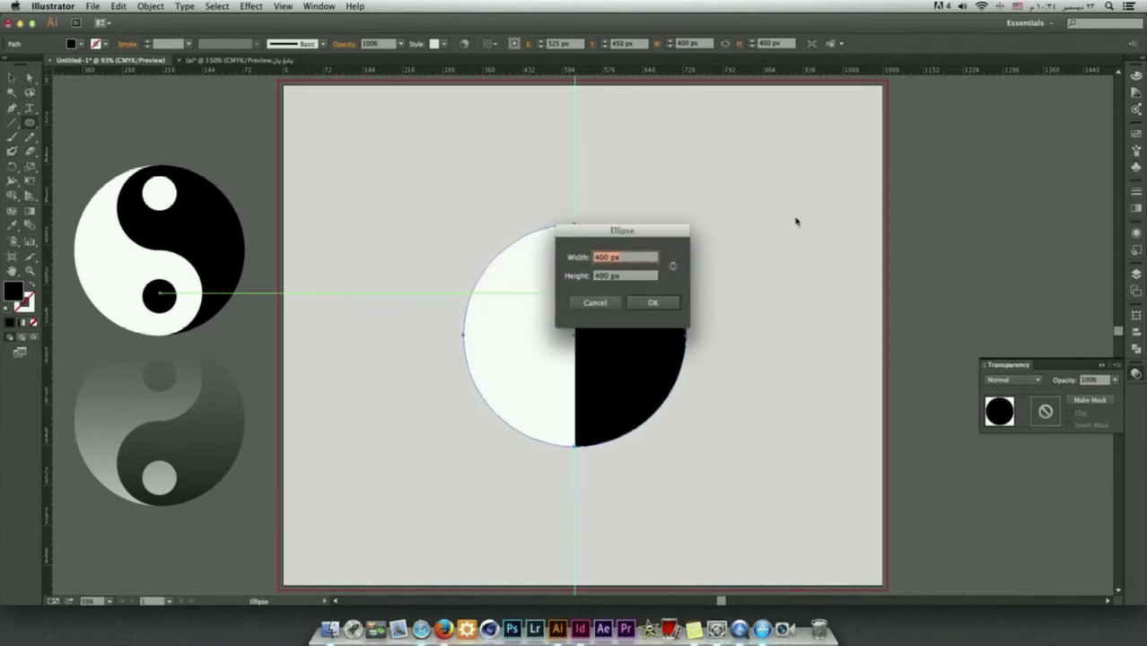
{"action": "type", "text": "200"}
{"action": "key", "text": "Tab"}
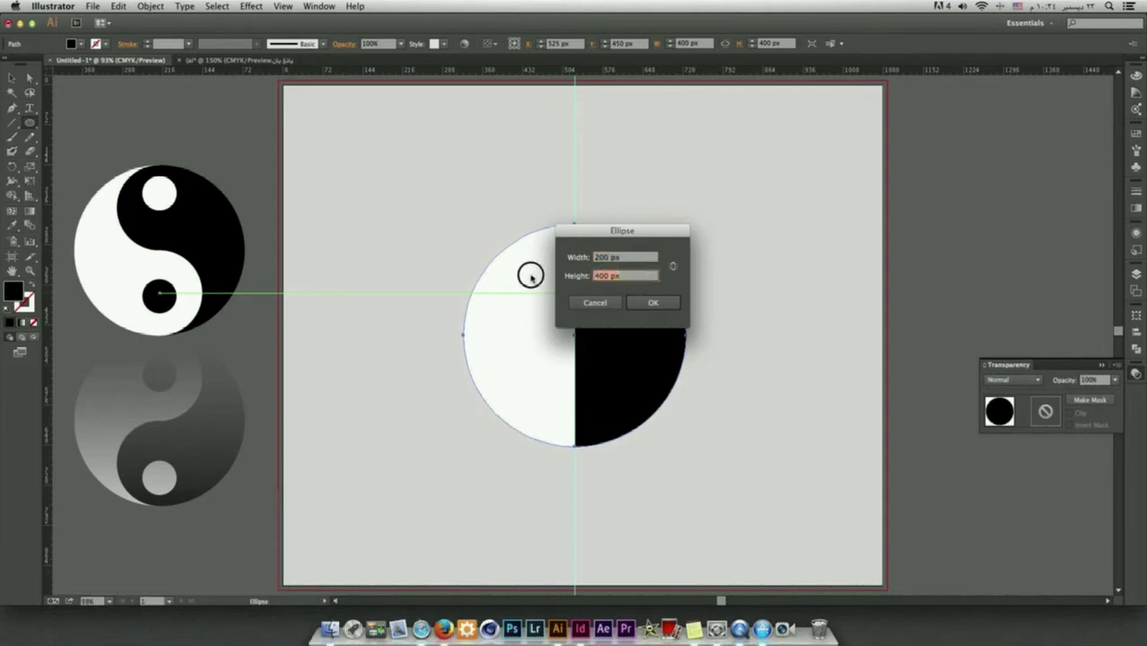
{"action": "type", "text": "200"}
{"action": "key", "text": "Return"}
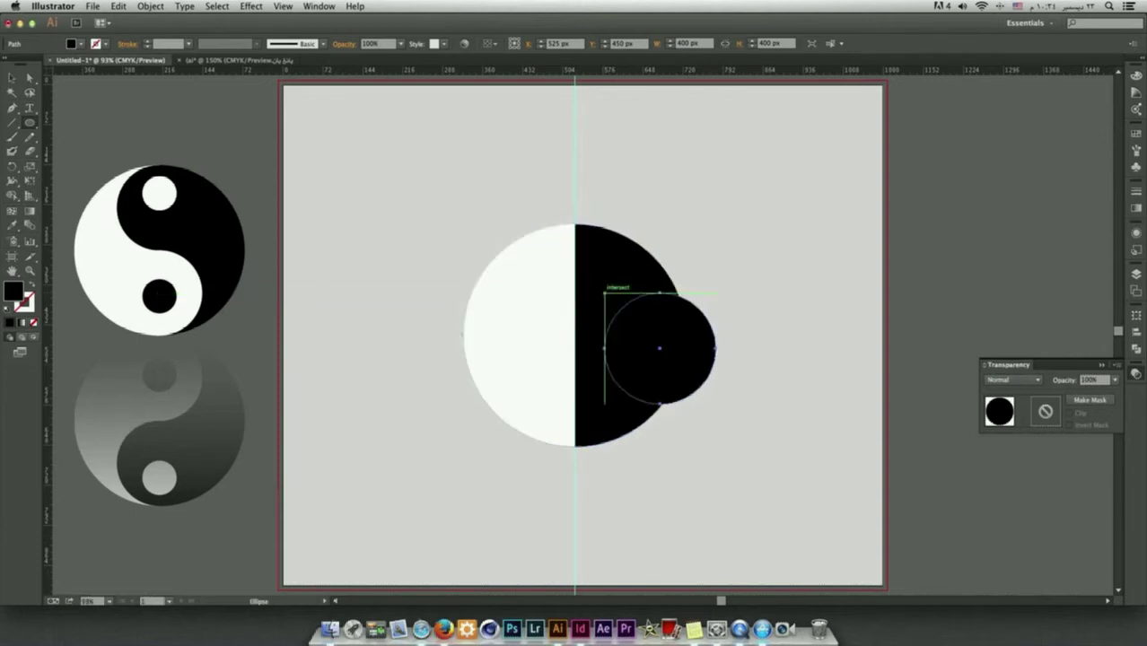
Move the small black circle onto the vertical centre line, touching the top edge of the large circle.
{"action": "key", "text": "v"}
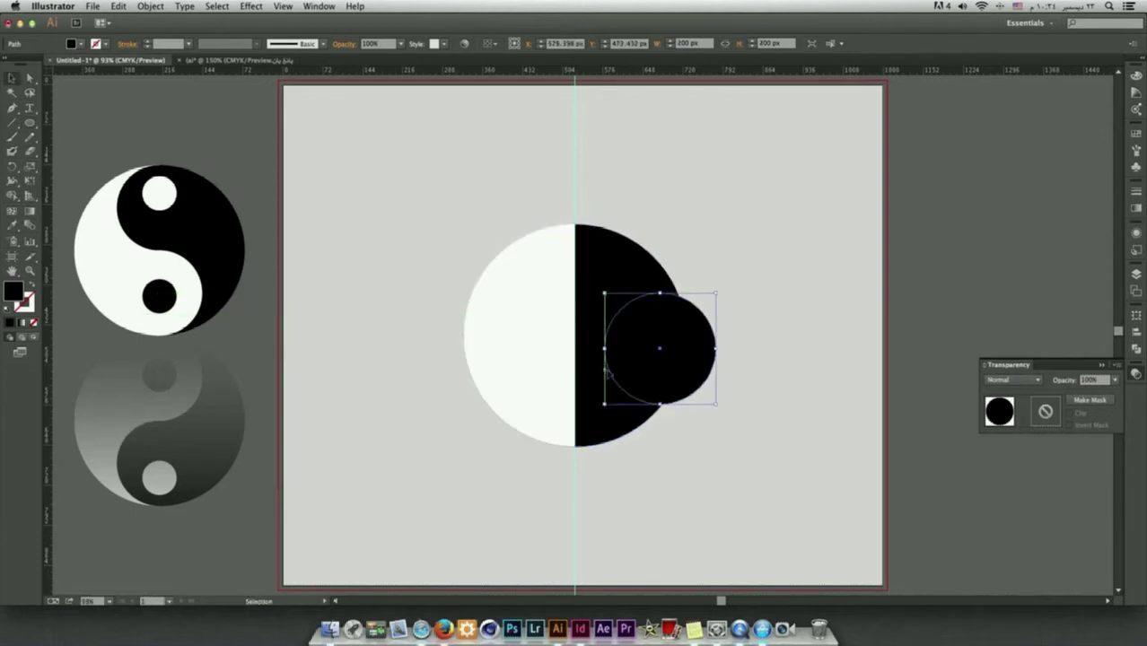
{"action": "left_click_drag", "start_coordinate": [661, 348], "coordinate": [575, 279]}
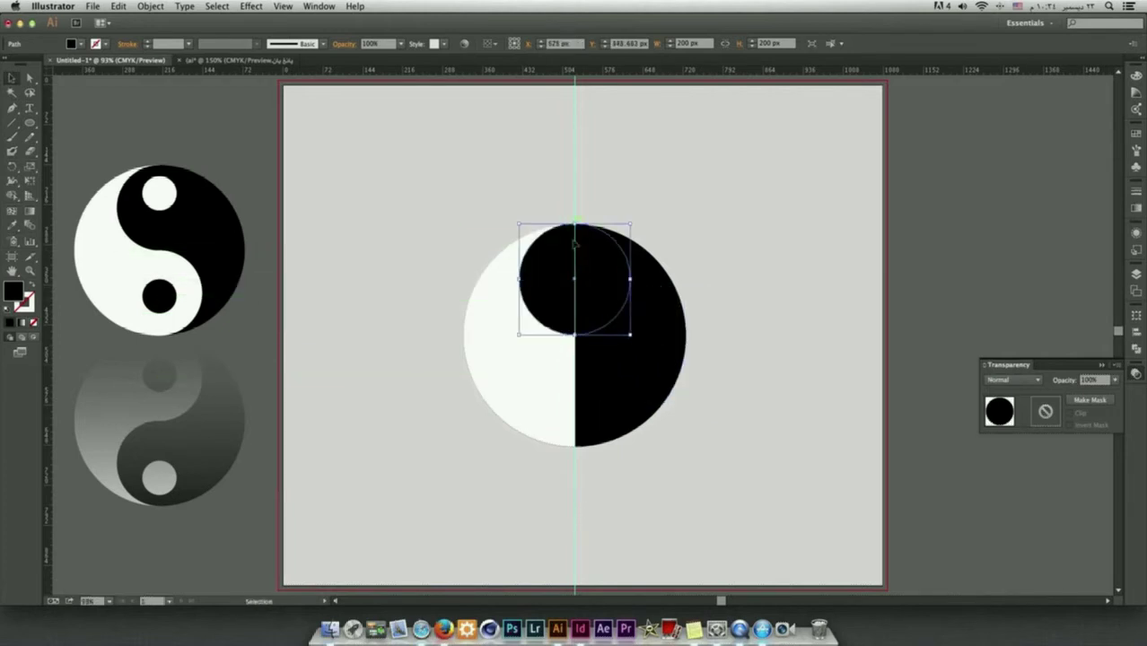
{"action": "left_click", "coordinate": [589, 200]}
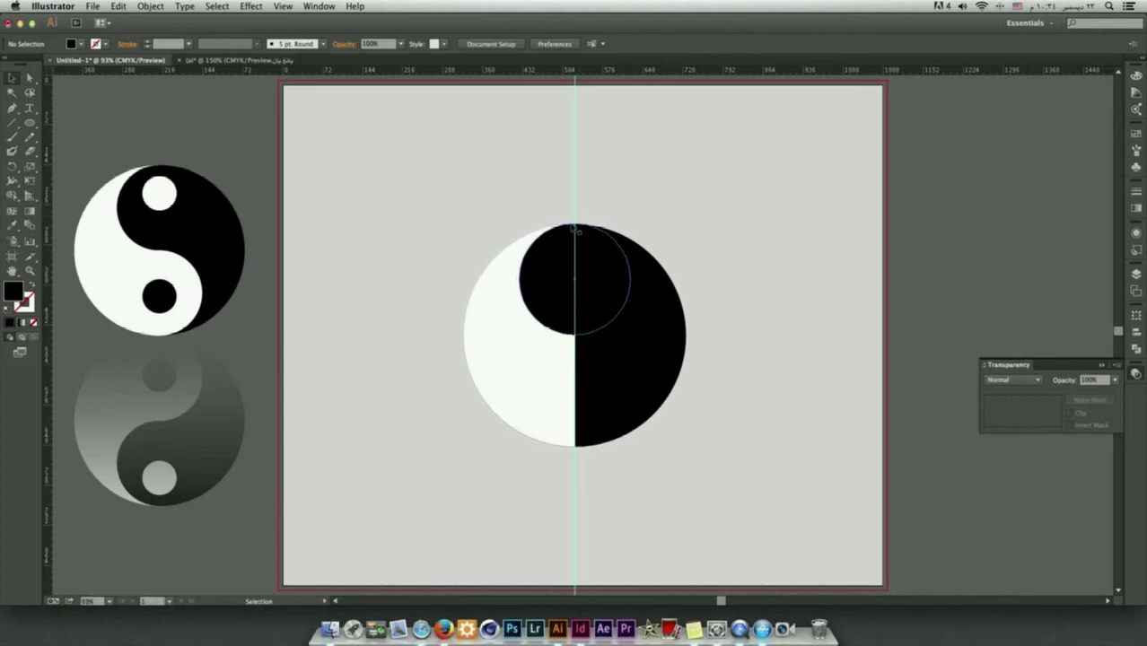
{"action": "left_click", "coordinate": [589, 270]}
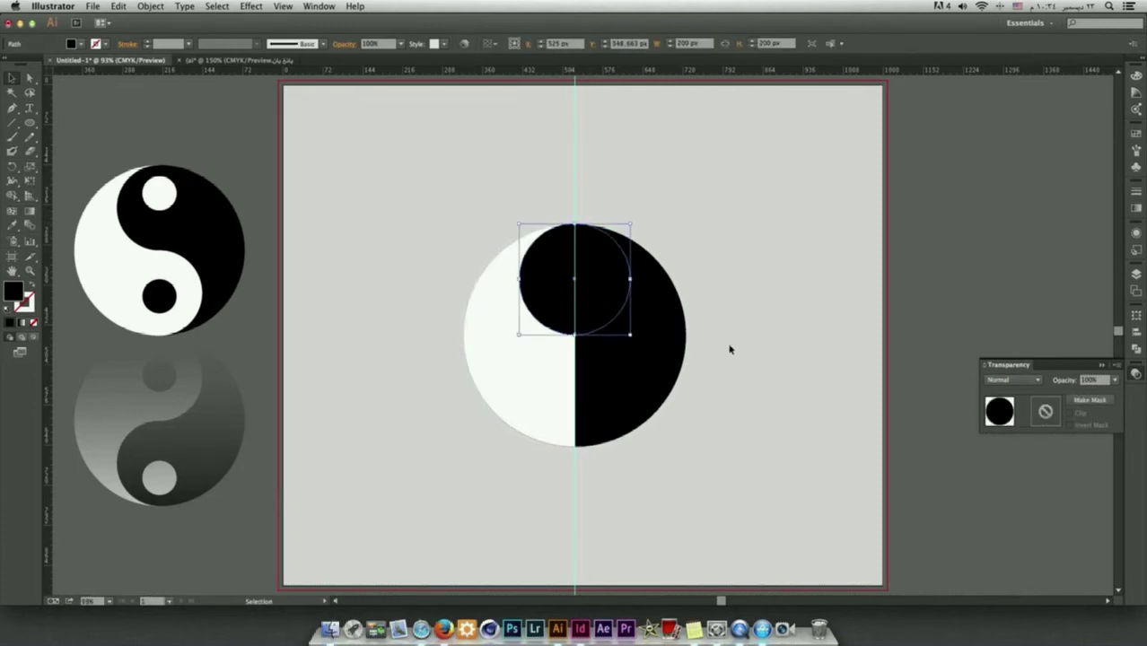
{"action": "left_click", "coordinate": [730, 346]}
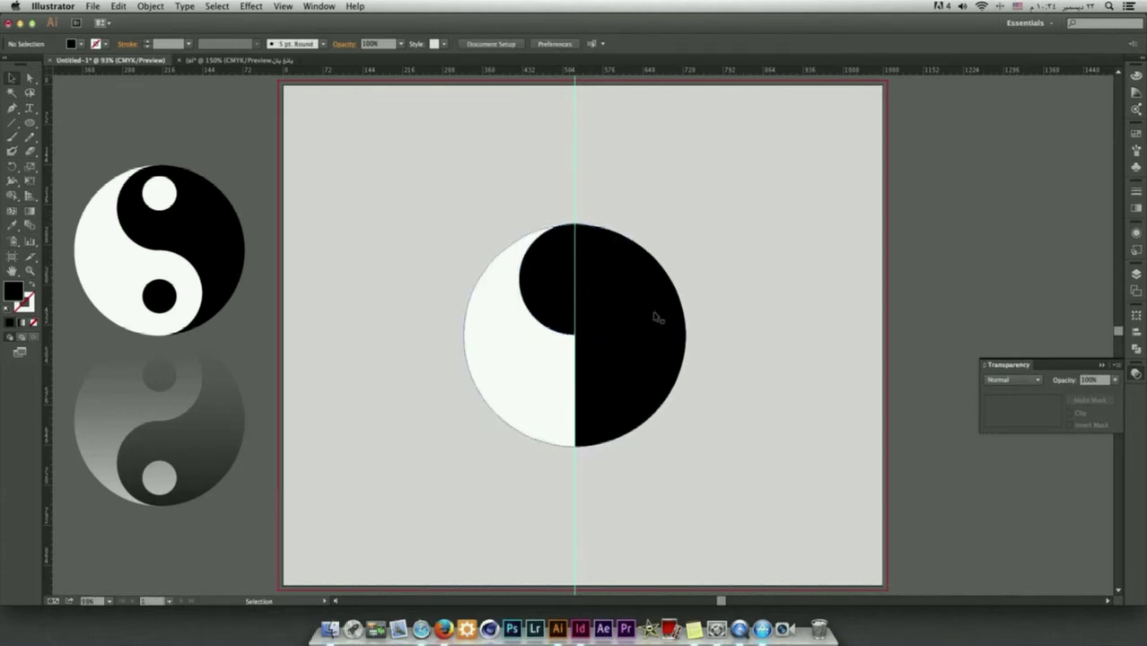
Duplicate the small black circle straight down into the lower half of the large circle and fill the copy with white.
{"action": "left_click", "coordinate": [595, 284]}
{"action": "left_click_drag", "start_coordinate": [590, 279], "coordinate": [594, 393]}
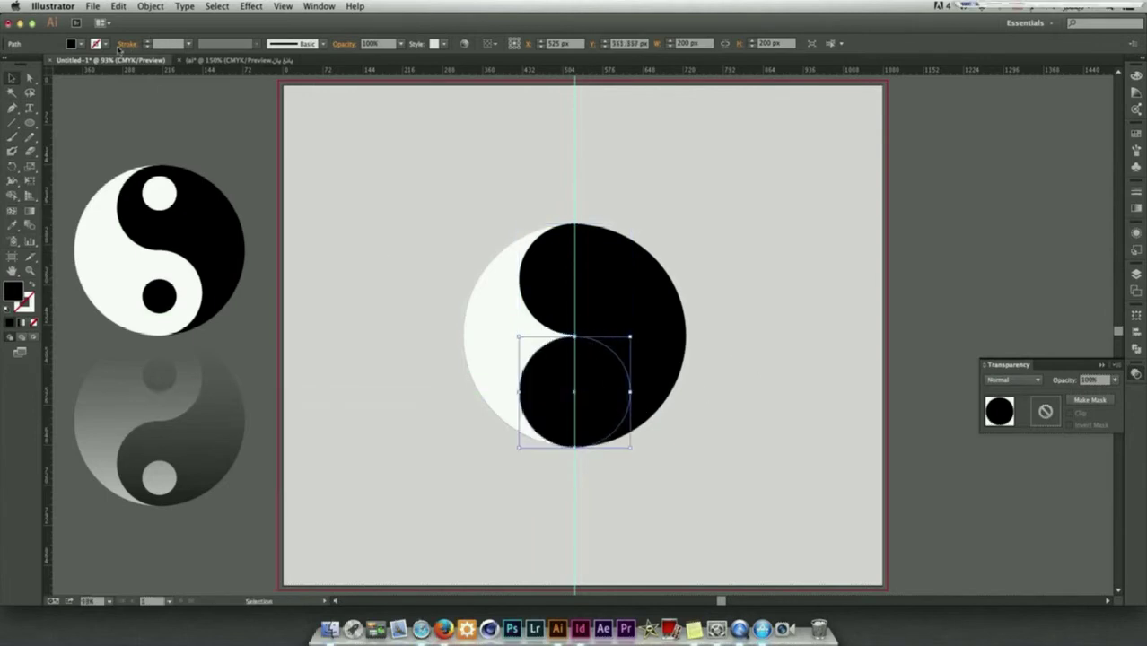
{"action": "left_click", "coordinate": [81, 43]}
{"action": "left_click", "coordinate": [24, 70]}
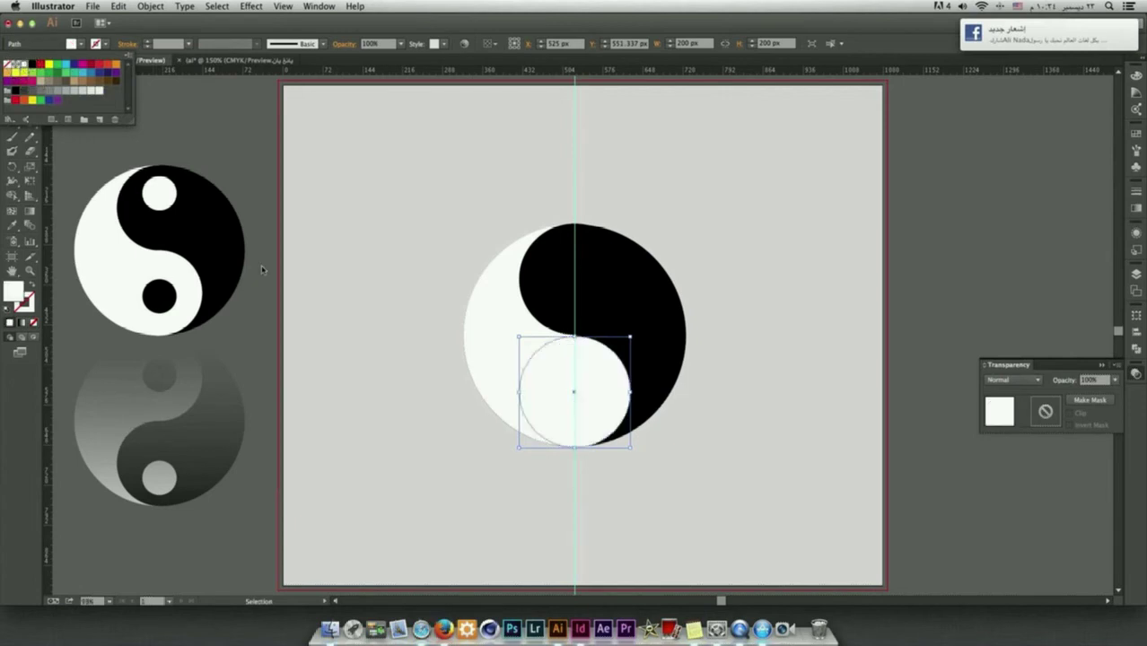
{"action": "left_click", "coordinate": [323, 264]}
{"action": "left_click", "coordinate": [724, 425]}
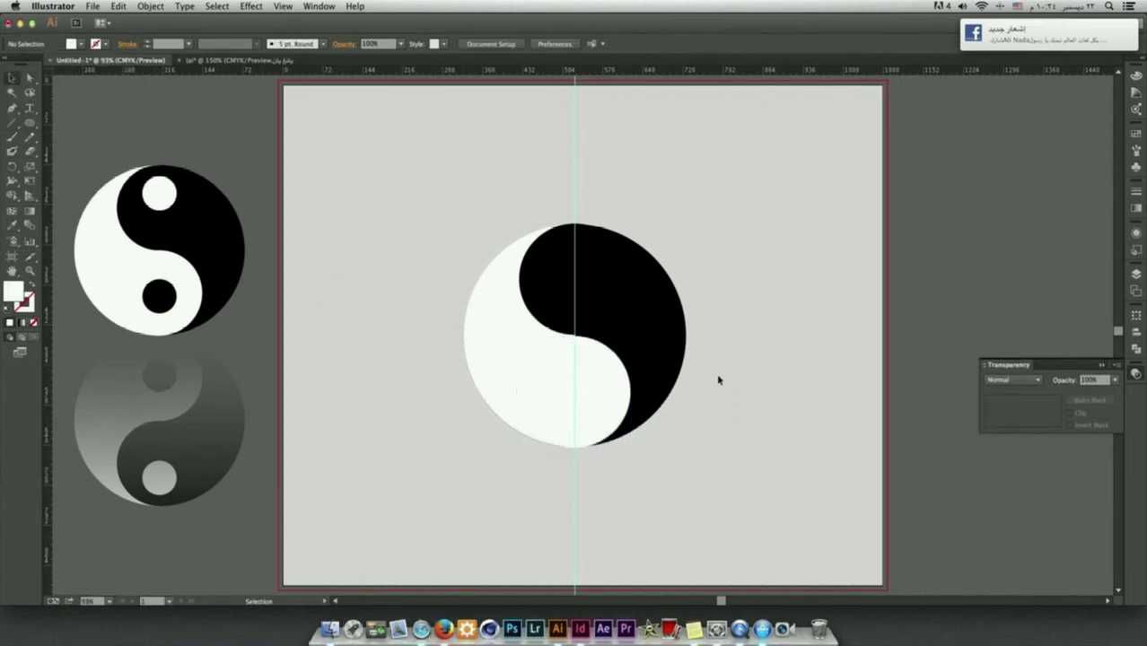
Nudge the small white circle upward until it meets the bottom of the small black circle at the centre.
{"action": "left_click", "coordinate": [585, 361]}
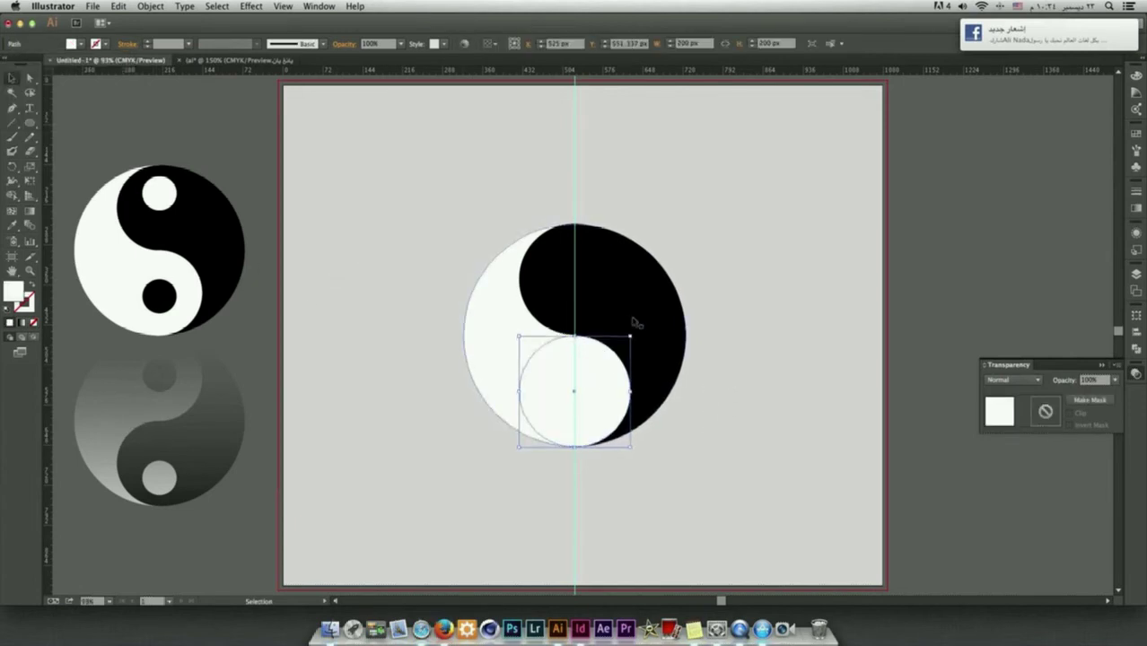
{"action": "scroll", "coordinate": [604, 342], "scroll_direction": "up", "scroll_amount": 5}
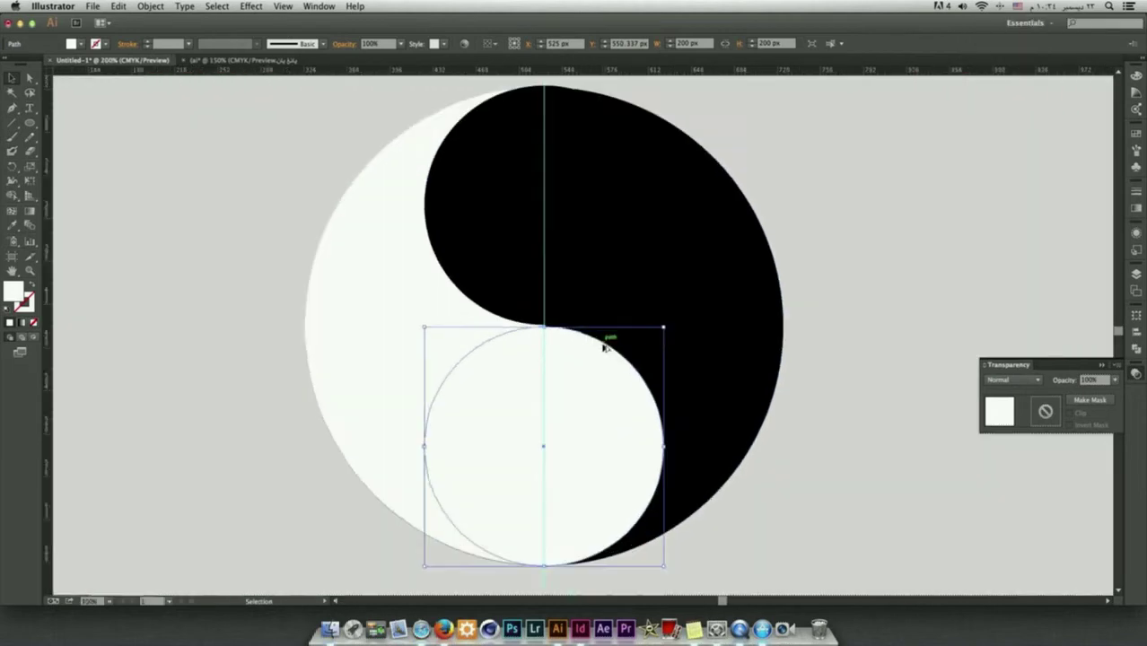
{"action": "left_click", "coordinate": [905, 258]}
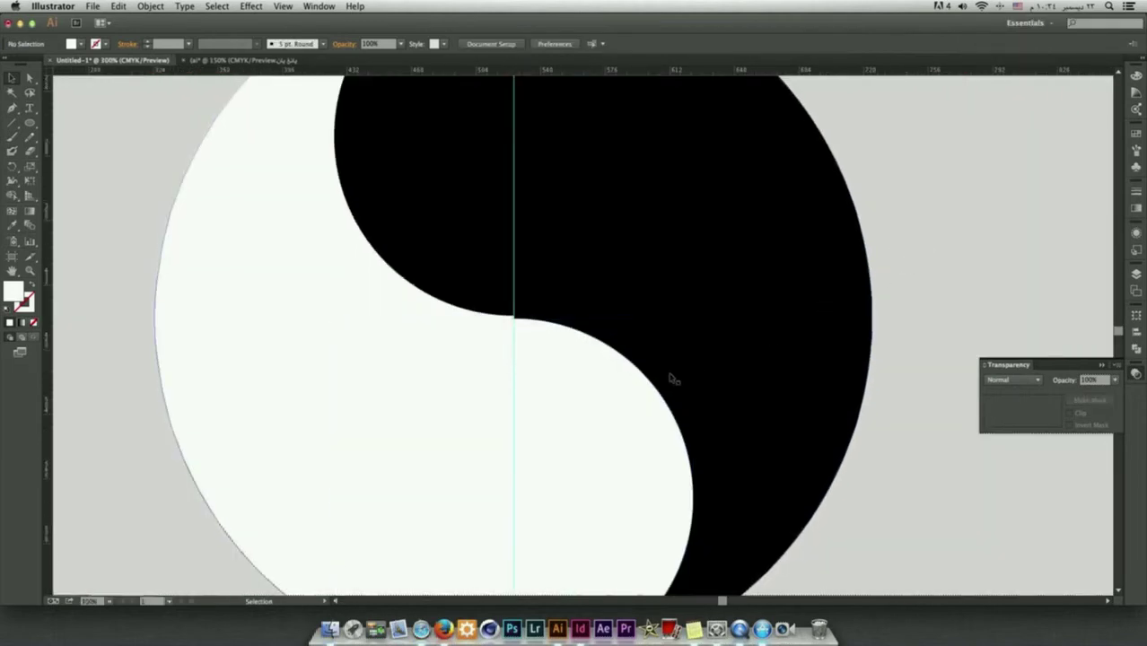
{"action": "left_click", "coordinate": [565, 352]}
{"action": "left_click", "coordinate": [927, 264]}
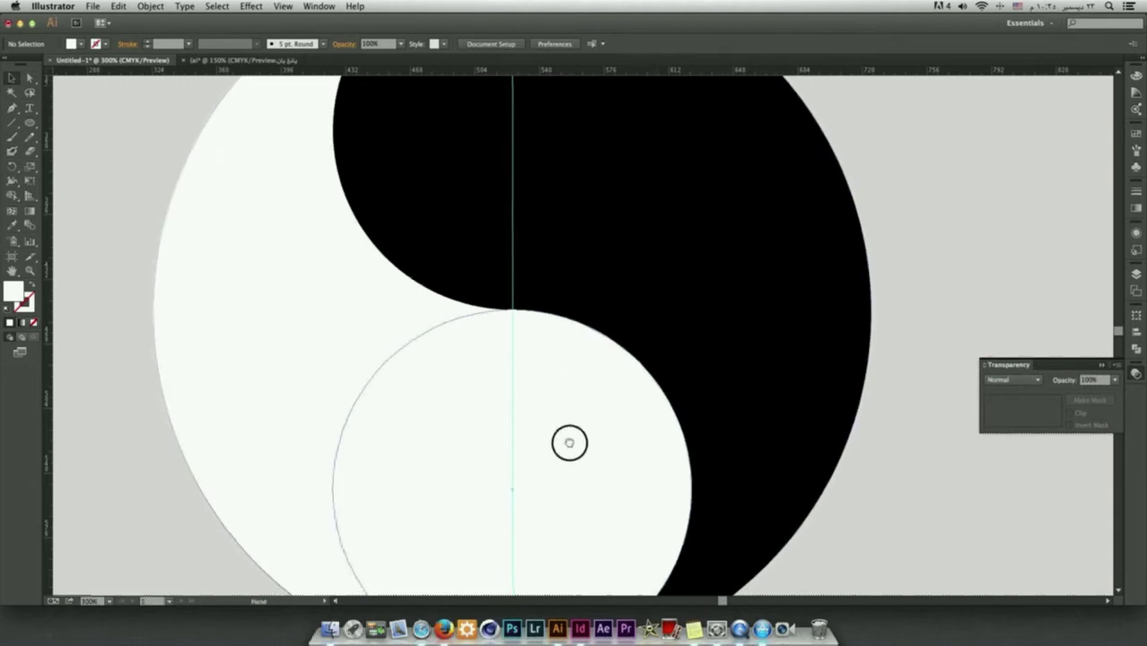
Enlarge the small white circle slightly so its lower edge meets the bottom of the large circle.
{"action": "left_click_drag", "start_coordinate": [568, 445], "coordinate": [555, 311]}
{"action": "left_click", "coordinate": [530, 451]}
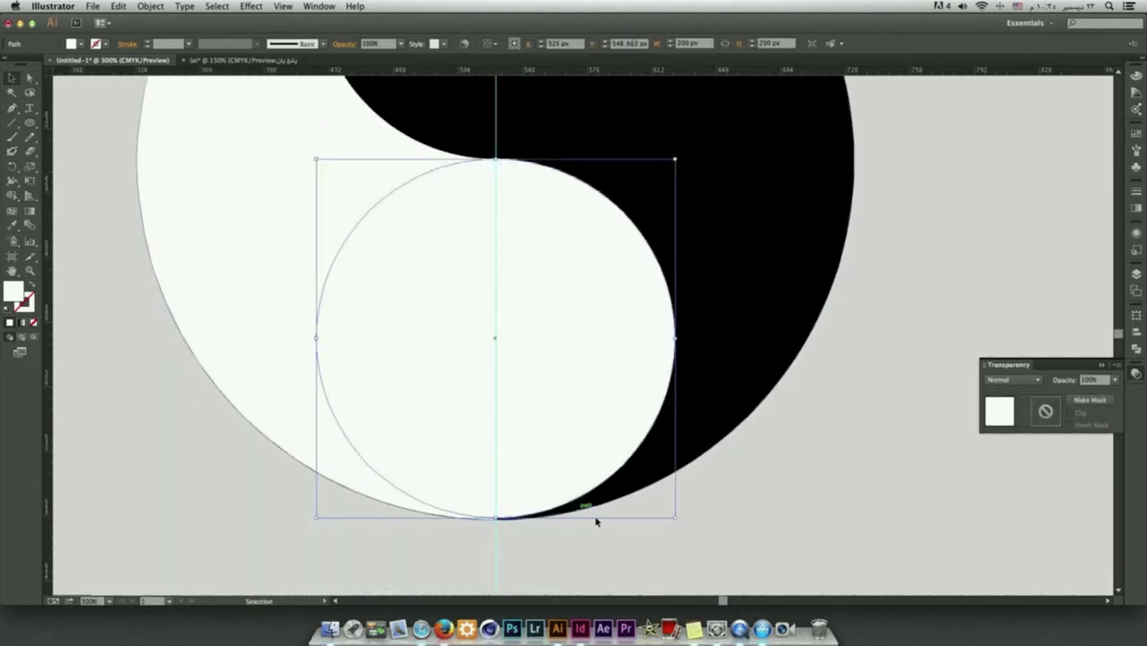
{"action": "left_click_drag", "start_coordinate": [677, 520], "coordinate": [677, 521]}
{"action": "left_click", "coordinate": [761, 508]}
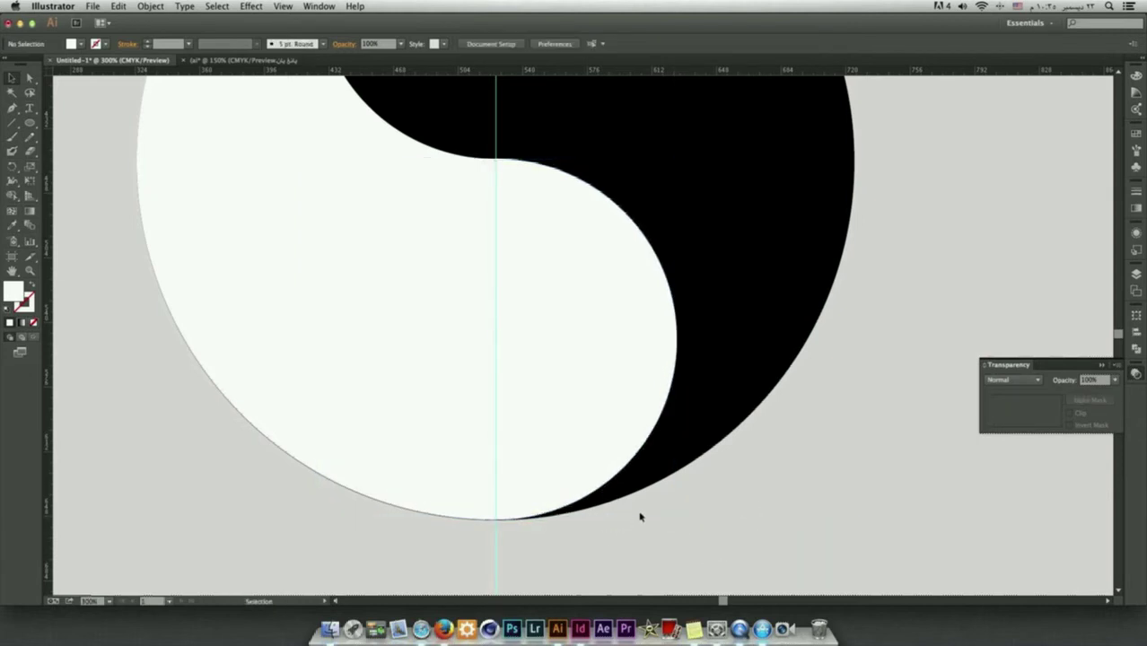
{"action": "scroll", "coordinate": [644, 516], "scroll_direction": "down", "scroll_amount": 2}
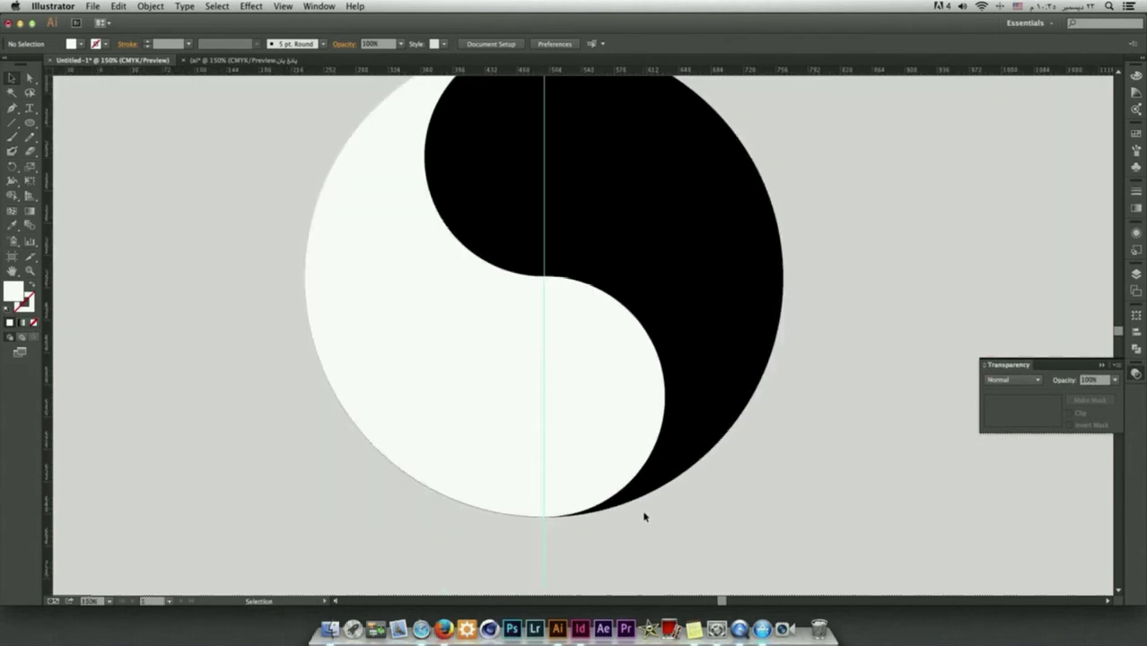
{"action": "scroll", "coordinate": [648, 516], "scroll_direction": "down", "scroll_amount": 1}
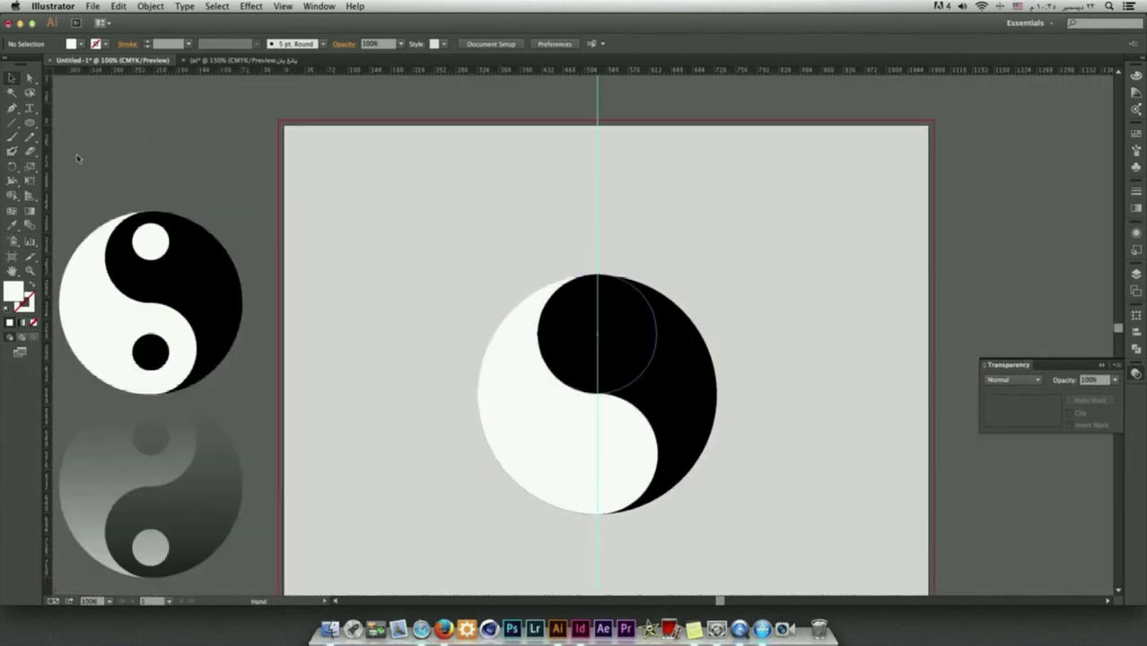
Create a white circle 100 px wide and 100 px high near the top of the large circle.
{"action": "left_click", "coordinate": [30, 122]}
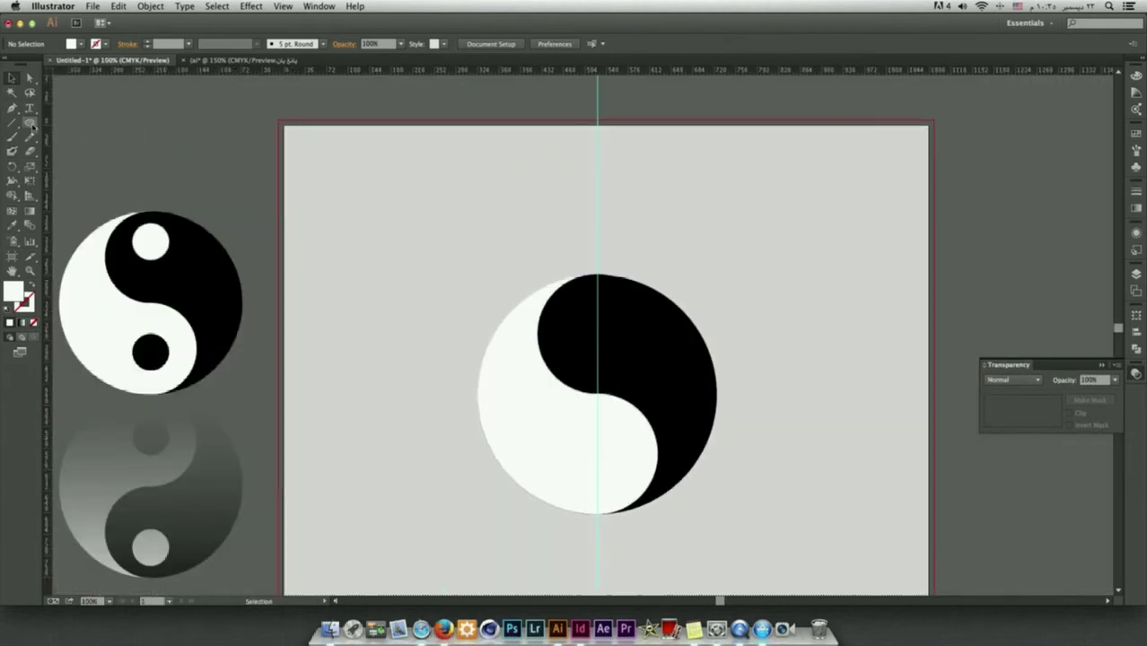
{"action": "left_click", "coordinate": [530, 256]}
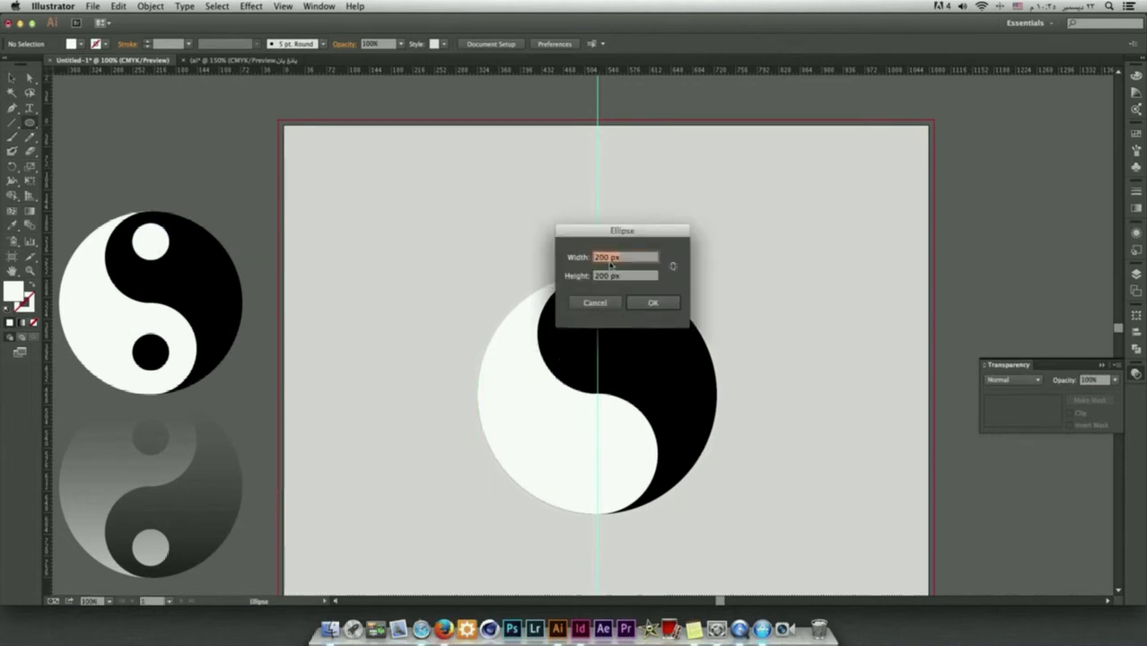
{"action": "type", "text": "199"}
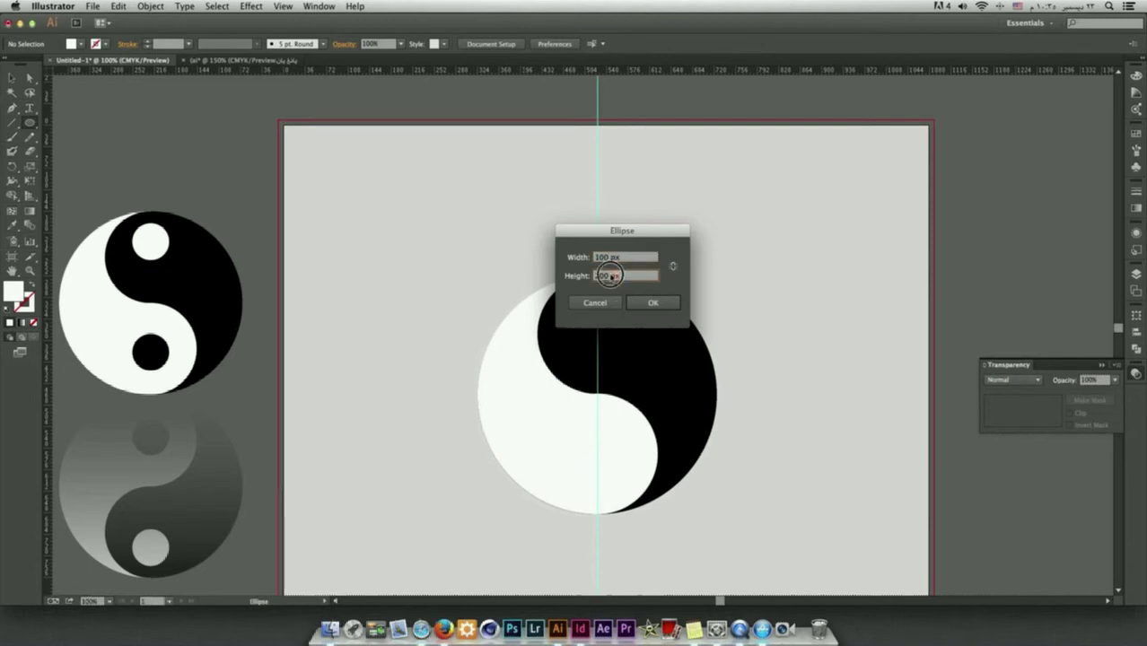
{"action": "key", "text": "Tab"}
{"action": "type", "text": "100"}
{"action": "key", "text": "Return"}
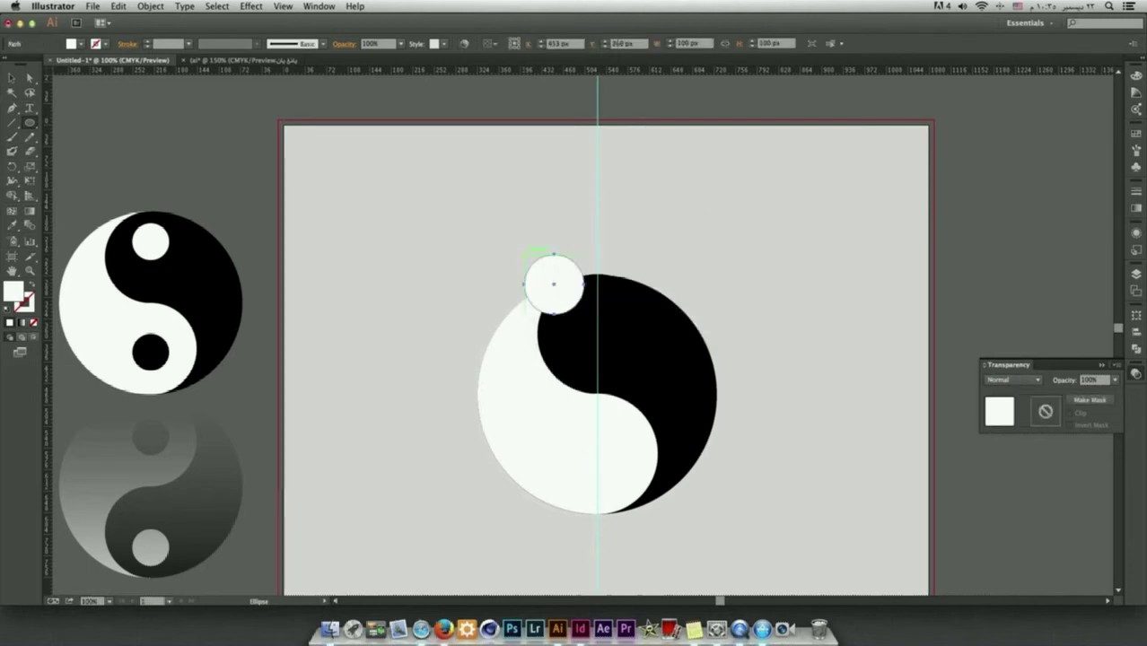
Place the 100 px circle on the centre line in the black upper lobe and add a black-filled copy in the white lower lobe.
{"action": "key", "text": "v"}
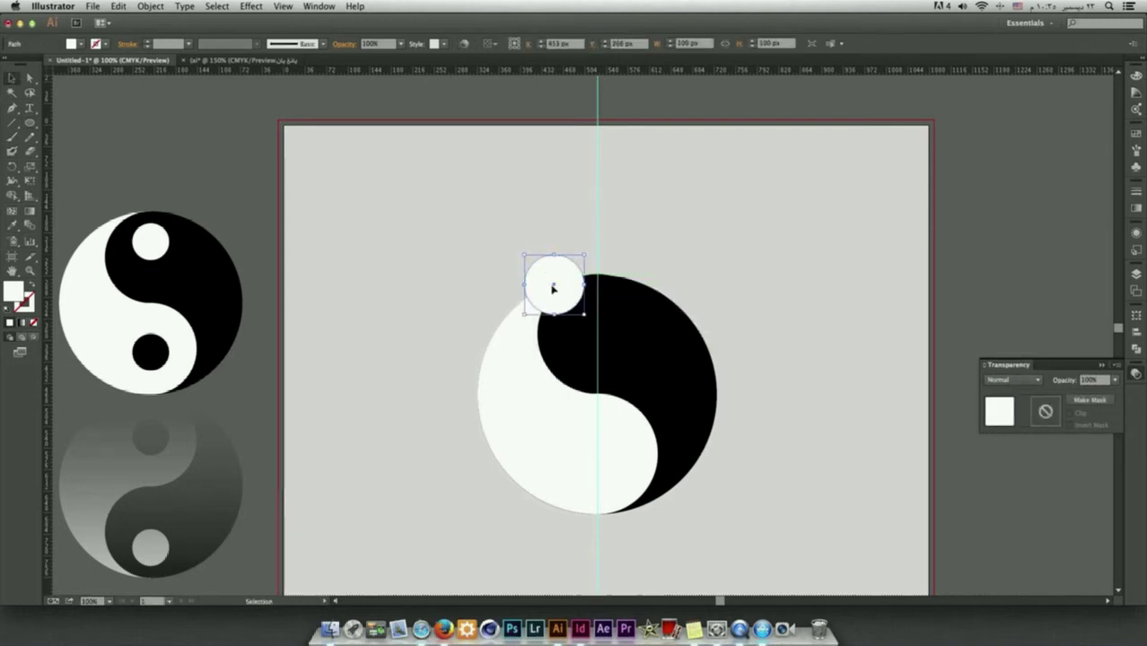
{"action": "left_click_drag", "start_coordinate": [554, 289], "coordinate": [597, 470]}
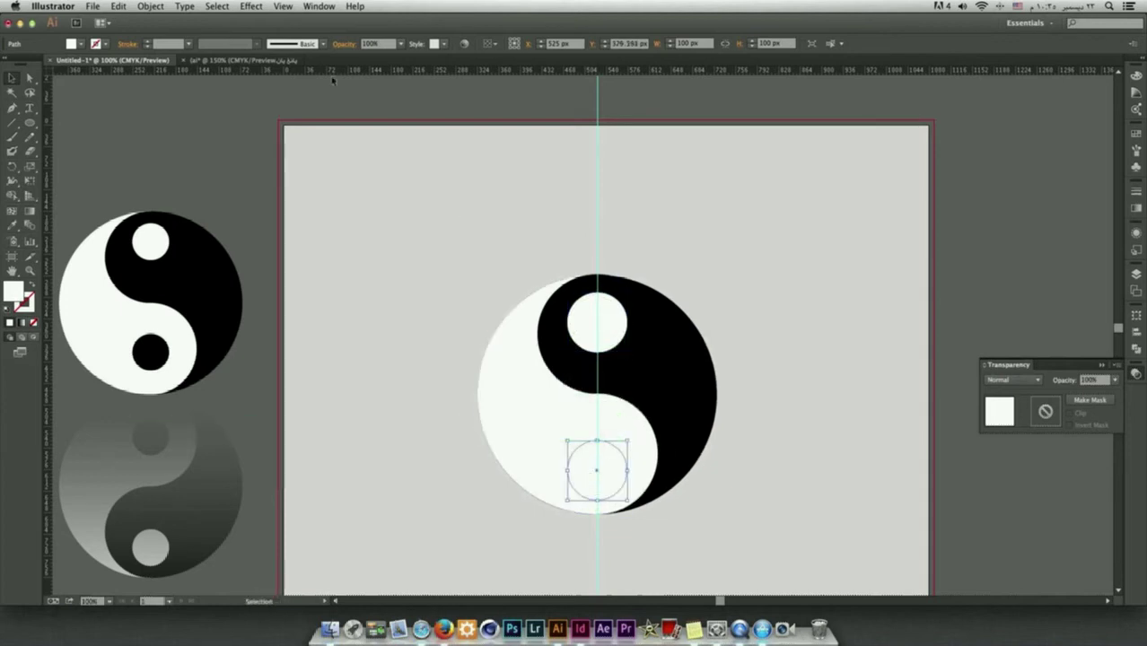
{"action": "left_click", "coordinate": [79, 44]}
{"action": "left_click", "coordinate": [32, 65]}
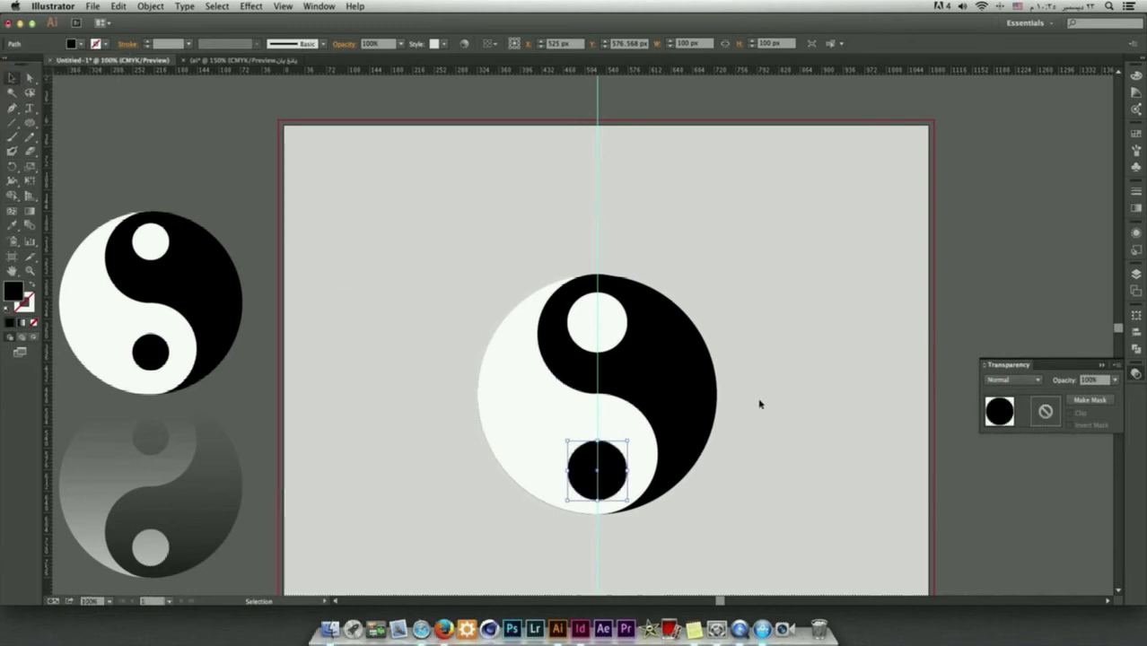
{"action": "left_click", "coordinate": [806, 315]}
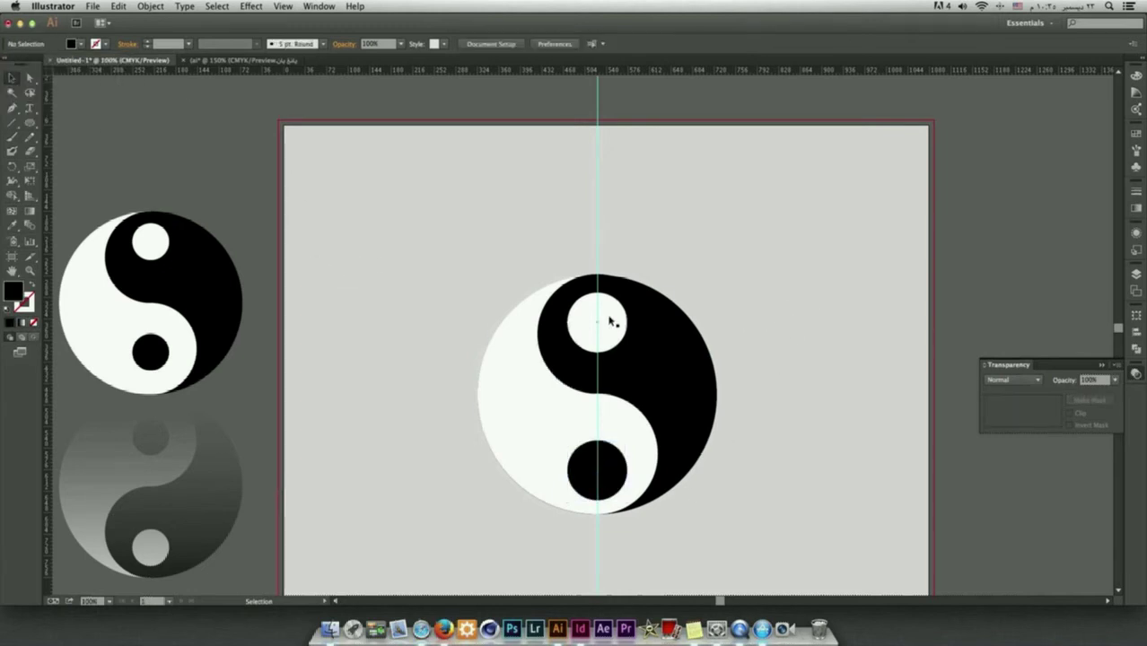
Hide the guides around the finished symbol.
{"action": "key", "text": "super+shift+d"}
{"action": "key", "text": "super+semicolon"}
{"action": "key", "text": "super+shift+d"}
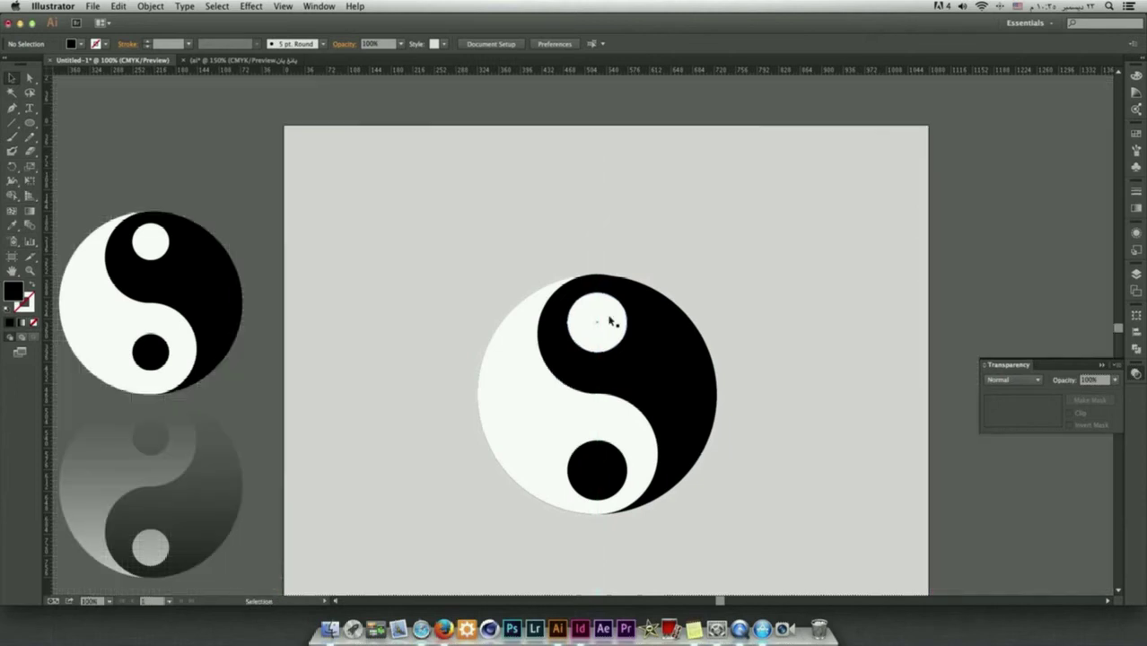
{"action": "left_click_drag", "start_coordinate": [640, 490], "coordinate": [634, 398]}
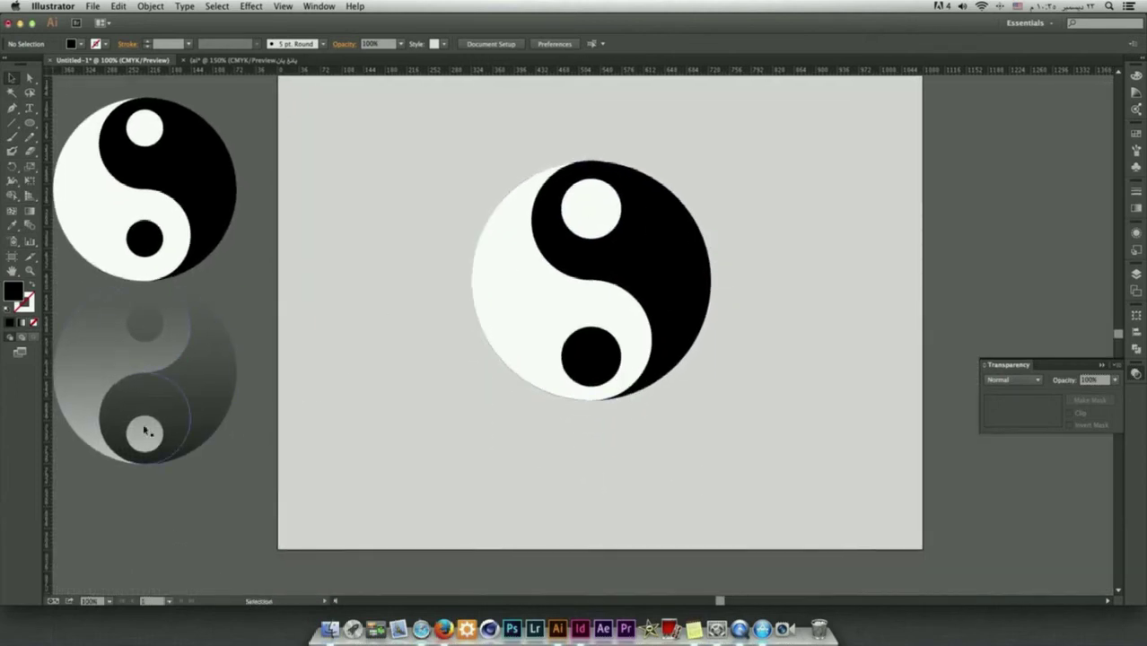
Select all circles of the symbol on the artboard and move them together to the artboard's upper part.
{"action": "left_click_drag", "start_coordinate": [405, 121], "coordinate": [724, 451]}
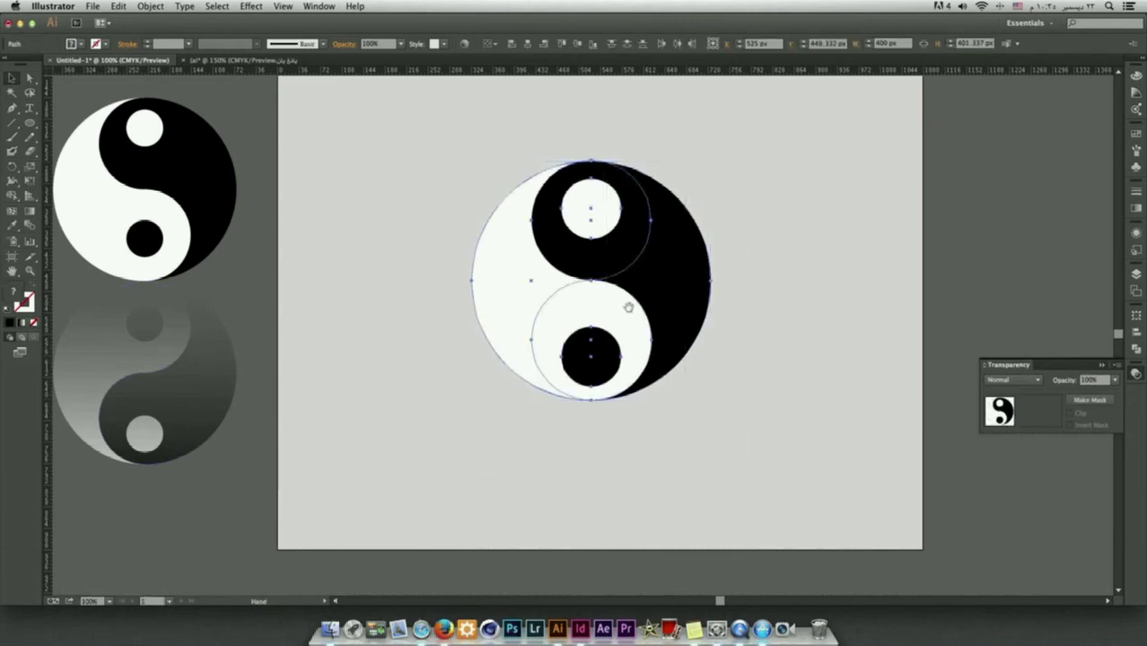
{"action": "left_click_drag", "start_coordinate": [629, 307], "coordinate": [627, 382]}
{"action": "left_click_drag", "start_coordinate": [609, 340], "coordinate": [574, 223]}
{"action": "left_click", "coordinate": [317, 6]}
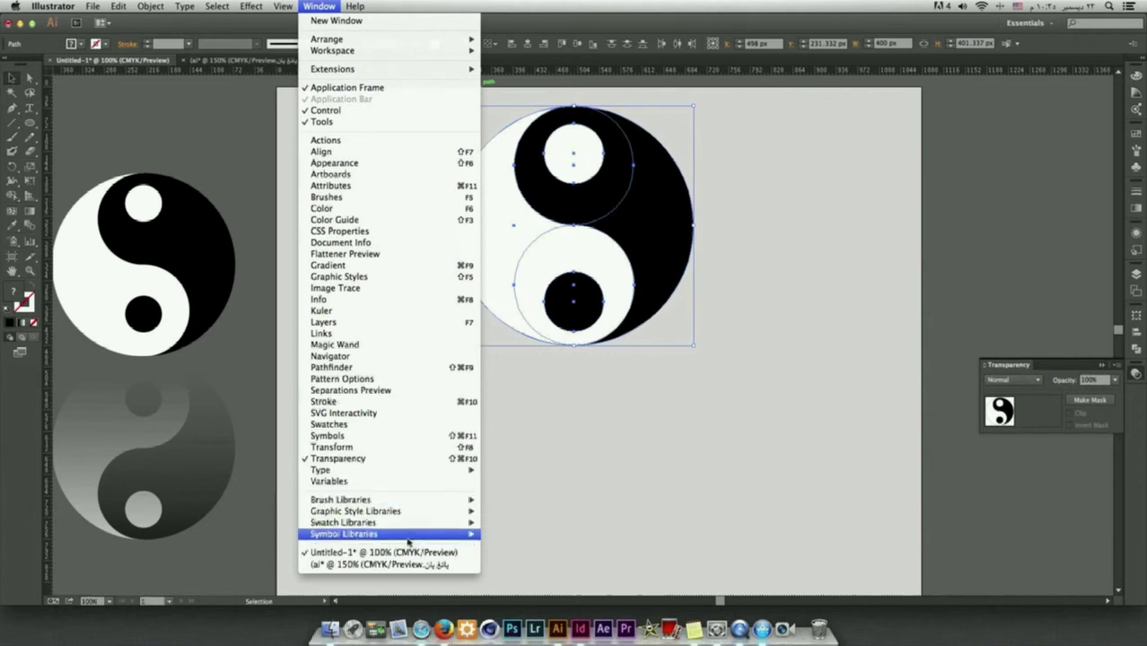
{"action": "left_click", "coordinate": [739, 629]}
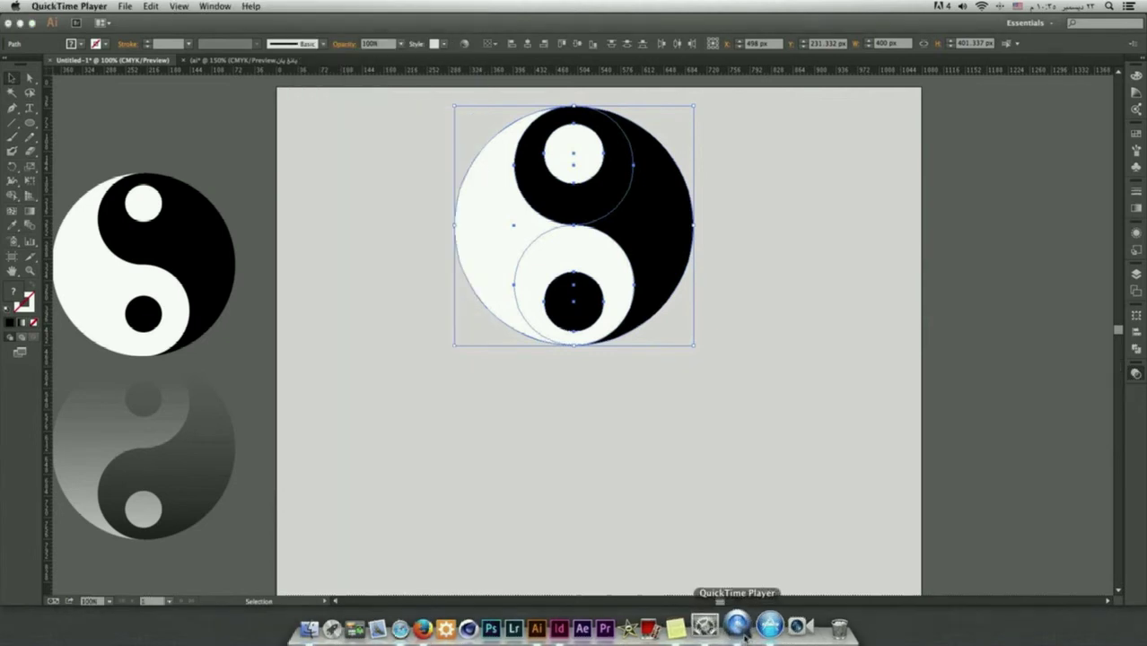
{"action": "right_click", "coordinate": [739, 628]}
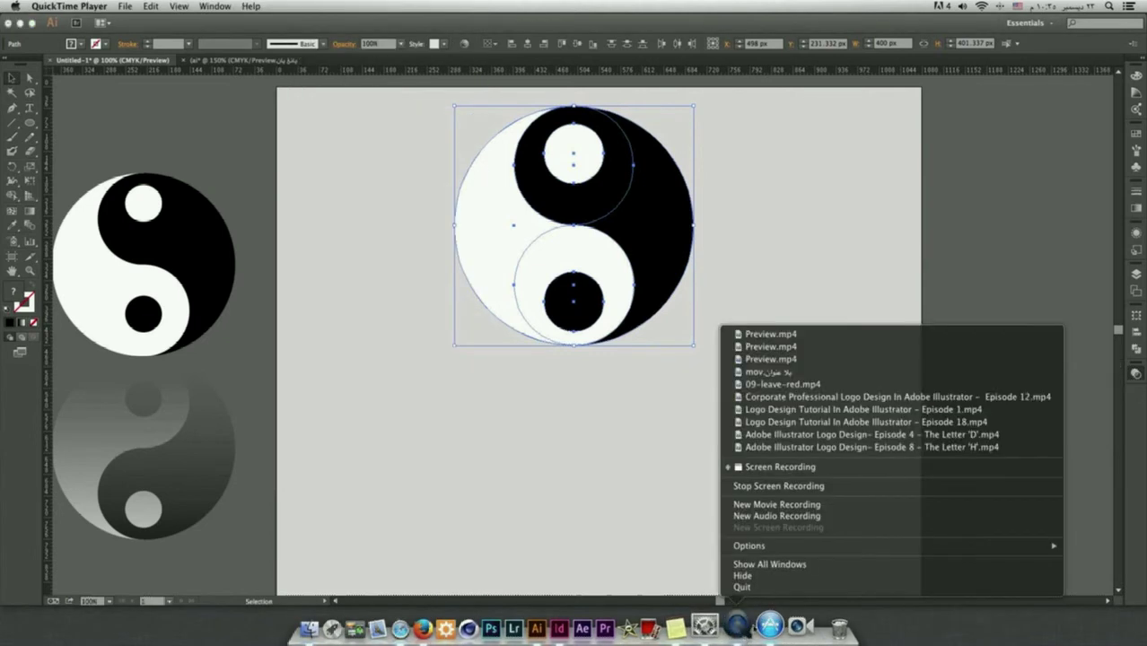
{"action": "left_click", "coordinate": [778, 486]}
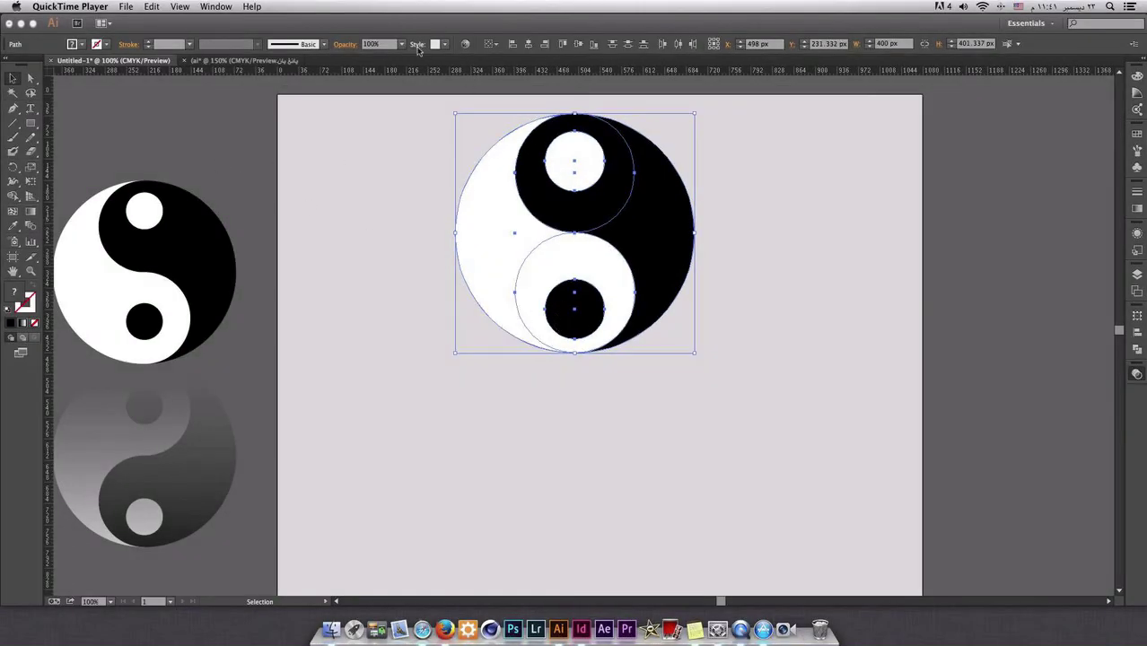
{"action": "left_click", "coordinate": [214, 6]}
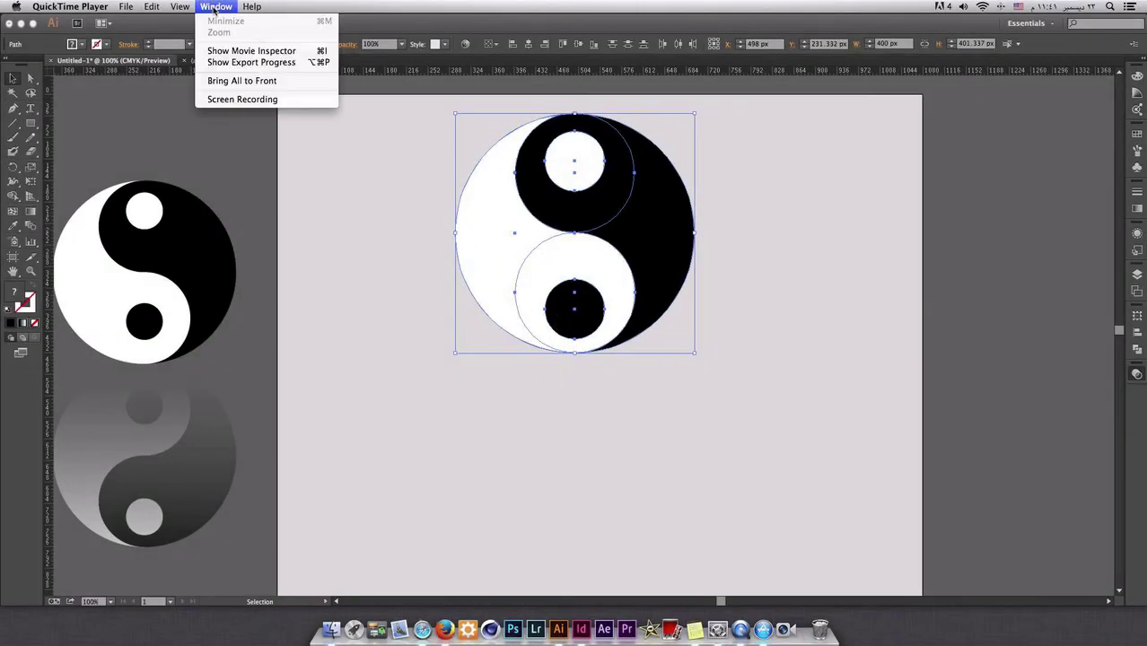
{"action": "left_click", "coordinate": [252, 77]}
{"action": "left_click", "coordinate": [309, 7]}
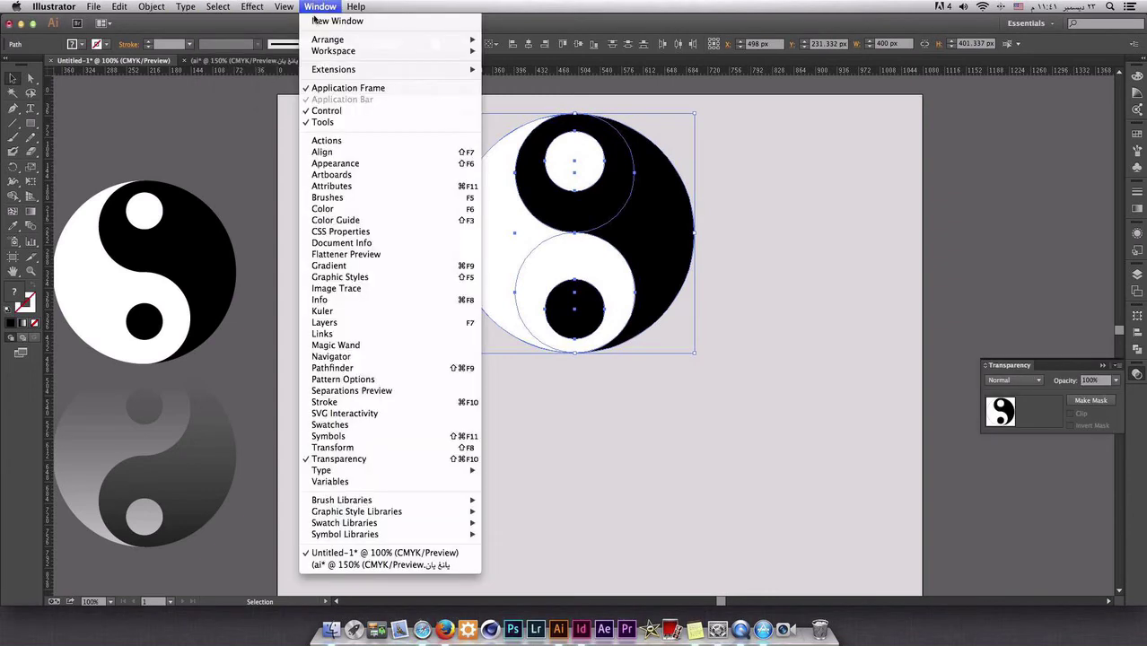
{"action": "mouse_move", "coordinate": [391, 469]}
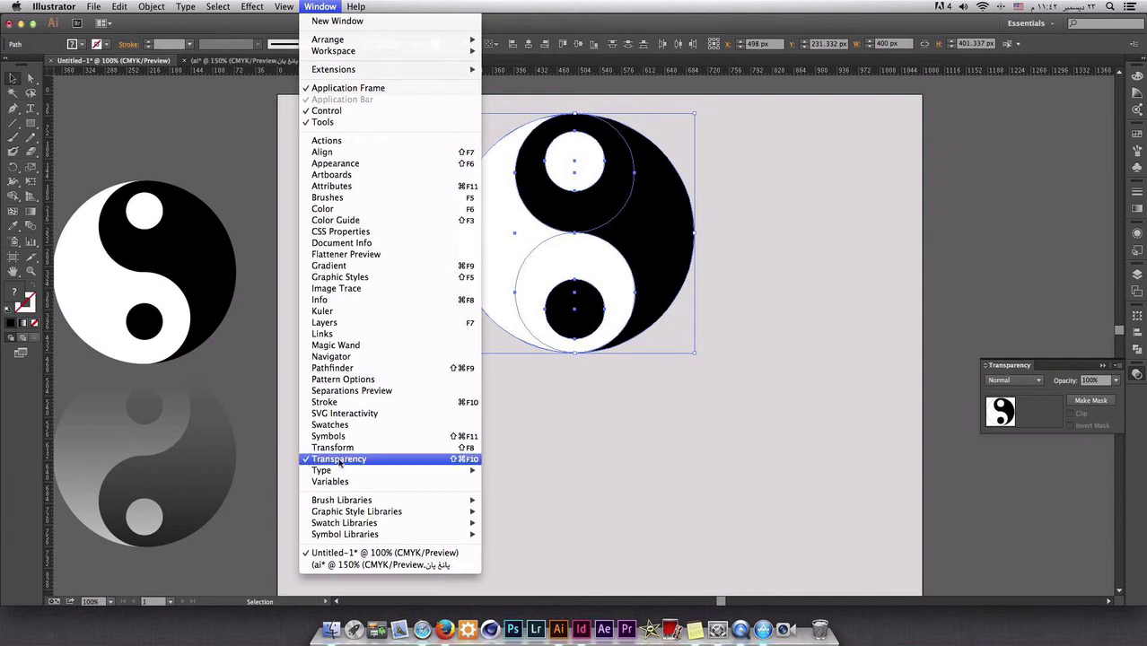
{"action": "left_click", "coordinate": [1049, 401]}
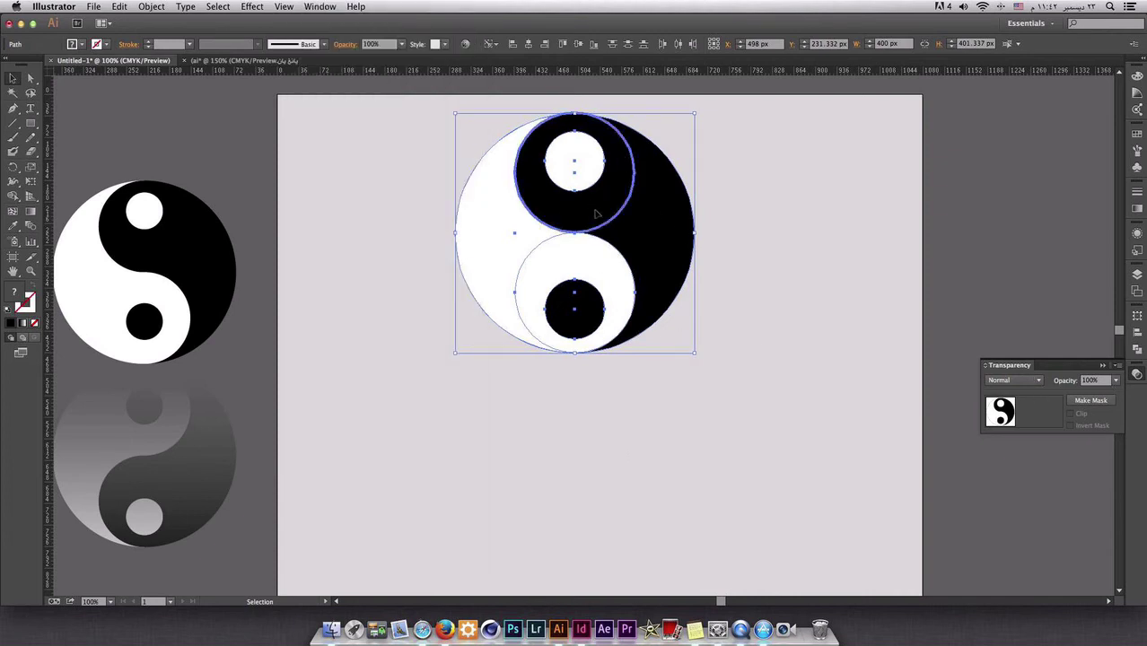
Group the symbol's circles and duplicate the group straight down so the copy touches the bottom of the original.
{"action": "right_click", "coordinate": [602, 237]}
{"action": "left_click", "coordinate": [658, 297]}
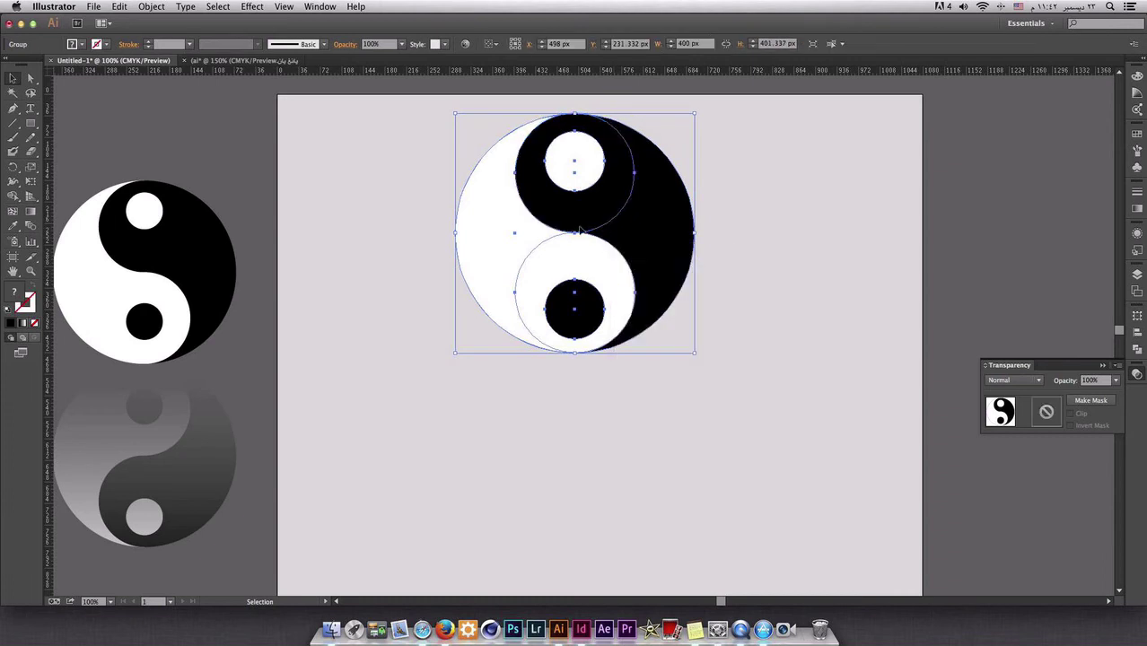
{"action": "left_click_drag", "start_coordinate": [579, 232], "coordinate": [577, 257]}
{"action": "left_click_drag", "start_coordinate": [575, 490], "coordinate": [577, 454]}
Reflect the lower copy of the symbol across the horizontal axis.
{"action": "right_click", "coordinate": [582, 412]}
{"action": "mouse_move", "coordinate": [640, 499]}
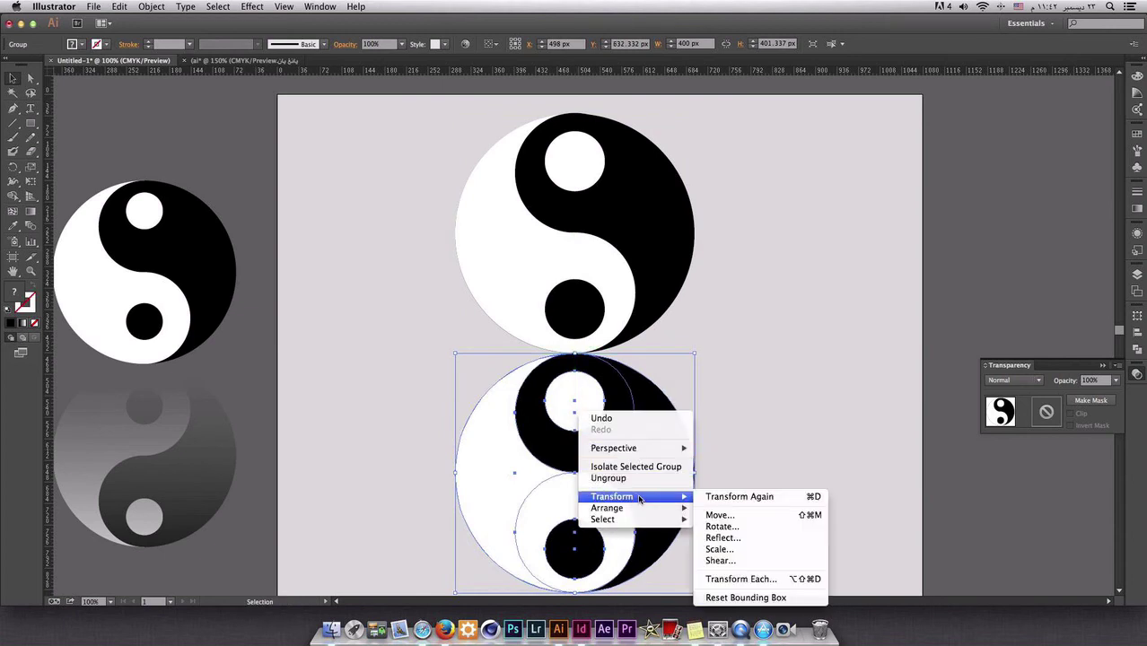
{"action": "left_click", "coordinate": [720, 538]}
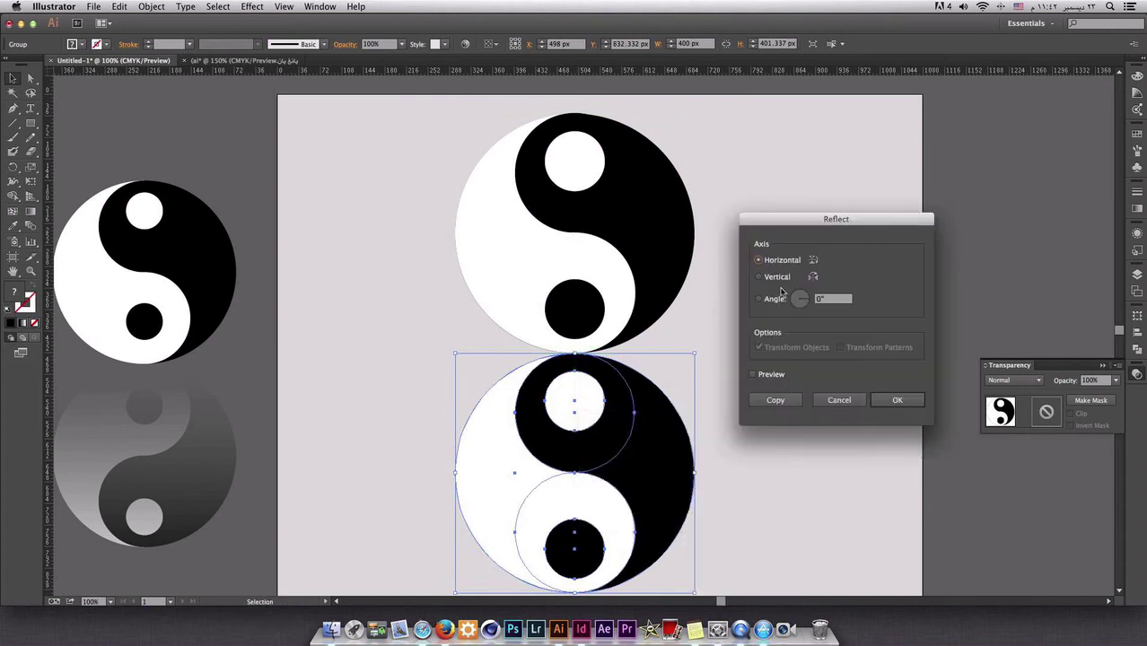
{"action": "left_click", "coordinate": [897, 399]}
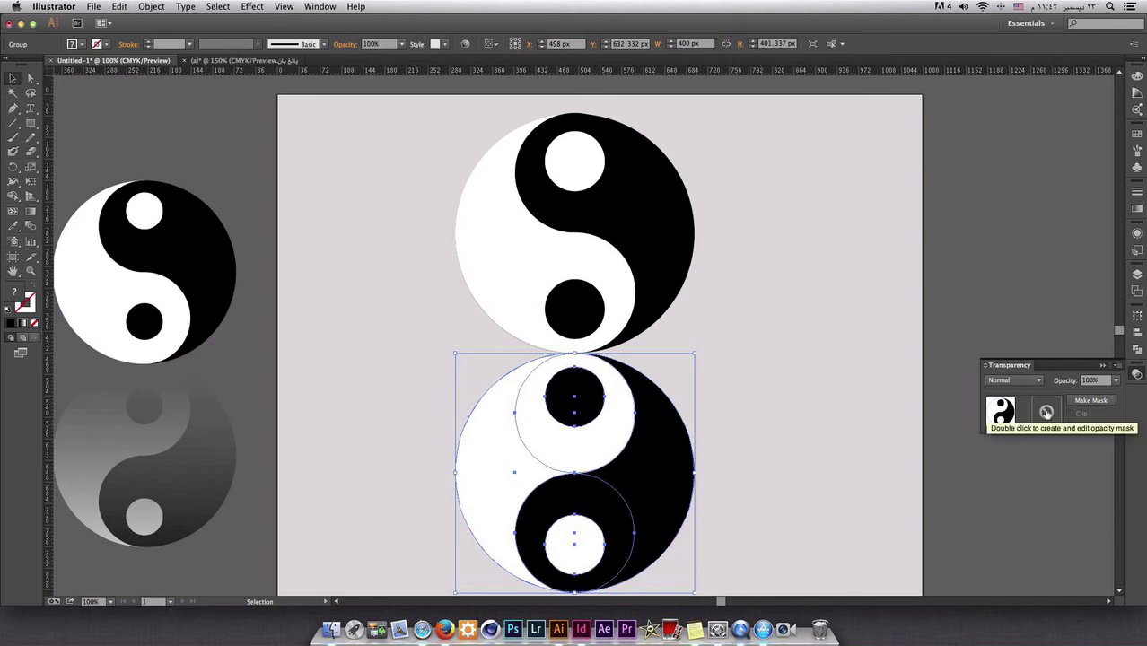
Create an opacity mask for the reflected copy, open it for editing and disable its Clip option.
{"action": "double_click", "coordinate": [1046, 413]}
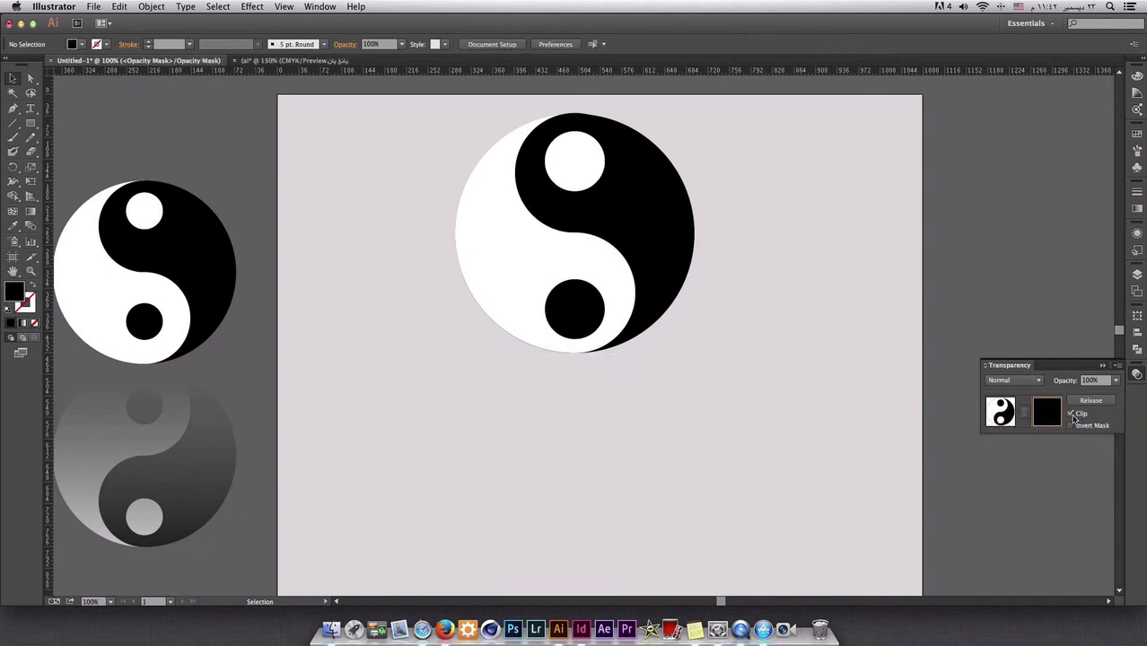
{"action": "left_click", "coordinate": [1072, 413]}
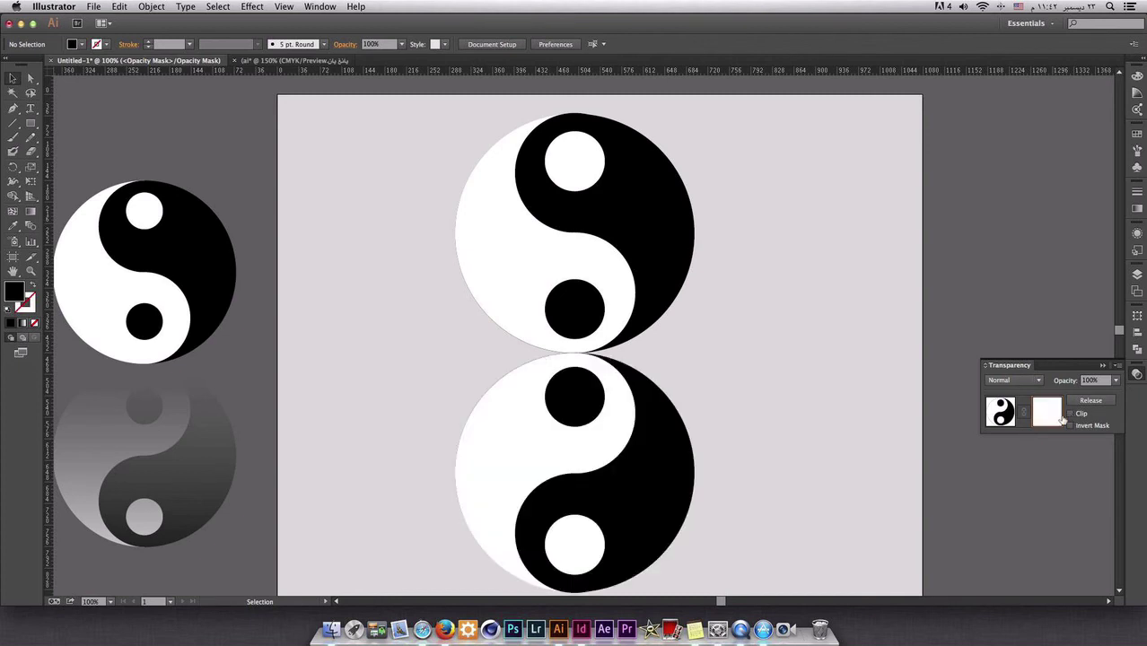
{"action": "scroll", "coordinate": [580, 441], "scroll_direction": "down", "scroll_amount": 2}
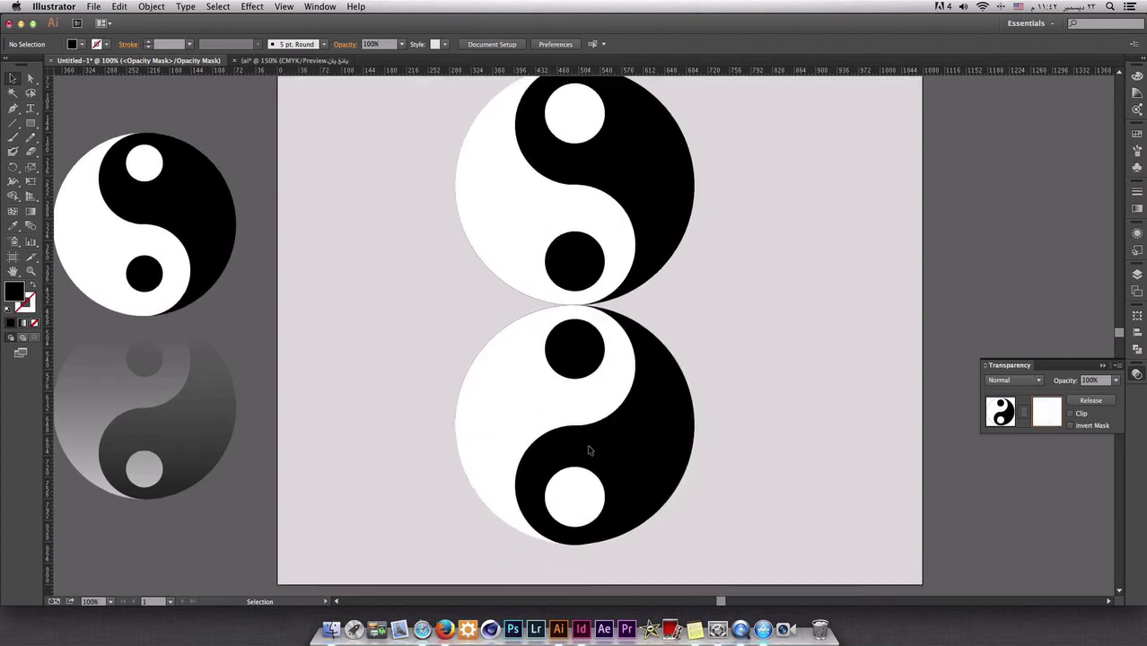
Draw a black rectangle about 759 by 483 px in the opacity mask and place it over the reflected copy, starting at the copy's top edge.
{"action": "left_click", "coordinate": [30, 123]}
{"action": "left_click_drag", "start_coordinate": [295, 275], "coordinate": [750, 564]}
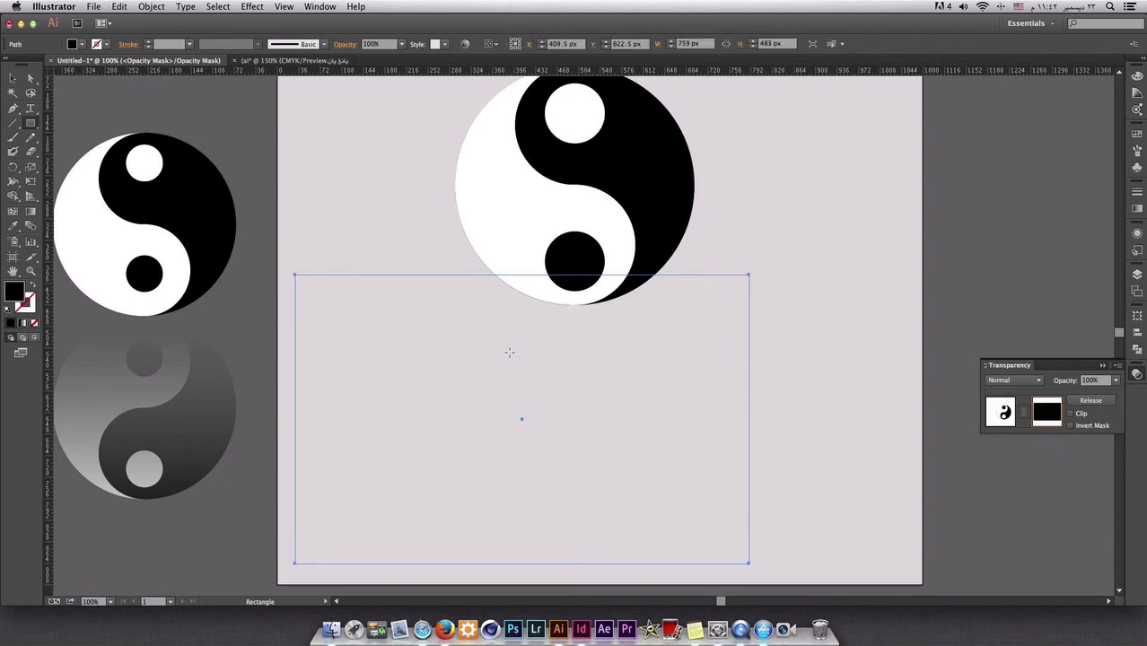
{"action": "key", "text": "v"}
{"action": "left_click_drag", "start_coordinate": [509, 351], "coordinate": [549, 387]}
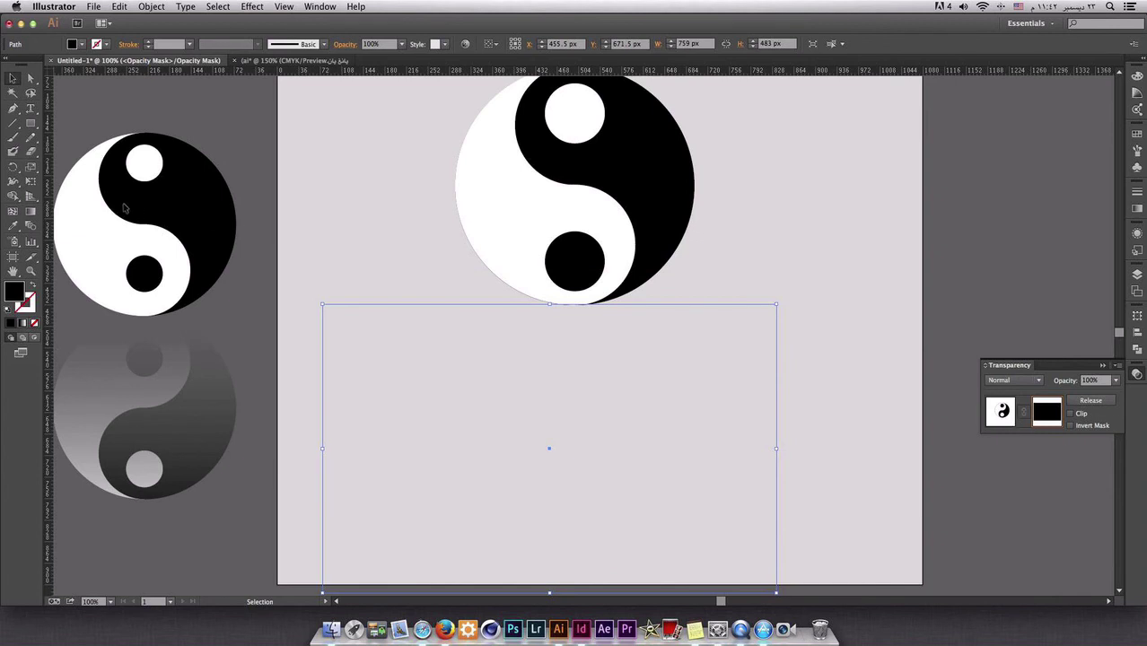
Fill the mask rectangle with a linear black-to-white gradient.
{"action": "left_click", "coordinate": [30, 212]}
{"action": "double_click", "coordinate": [27, 215]}
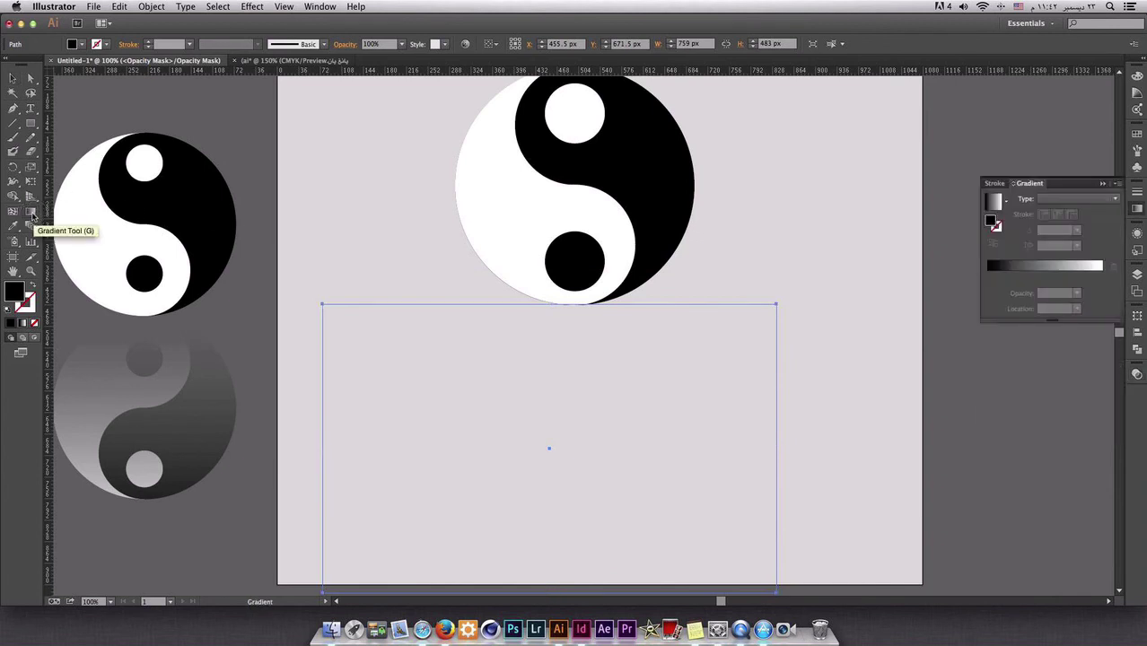
{"action": "left_click", "coordinate": [1041, 265]}
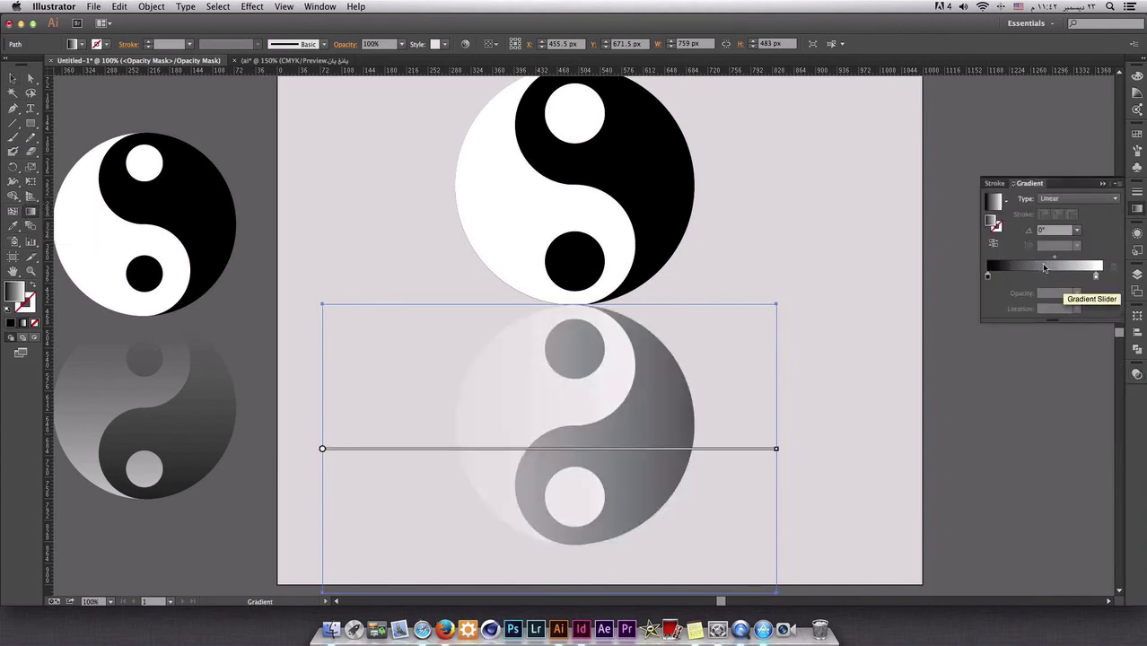
Run the mask gradient straight down from the rectangle's upper edge to just below the reflected symbol, and shift its midpoint close to the white end.
{"action": "left_click", "coordinate": [573, 305]}
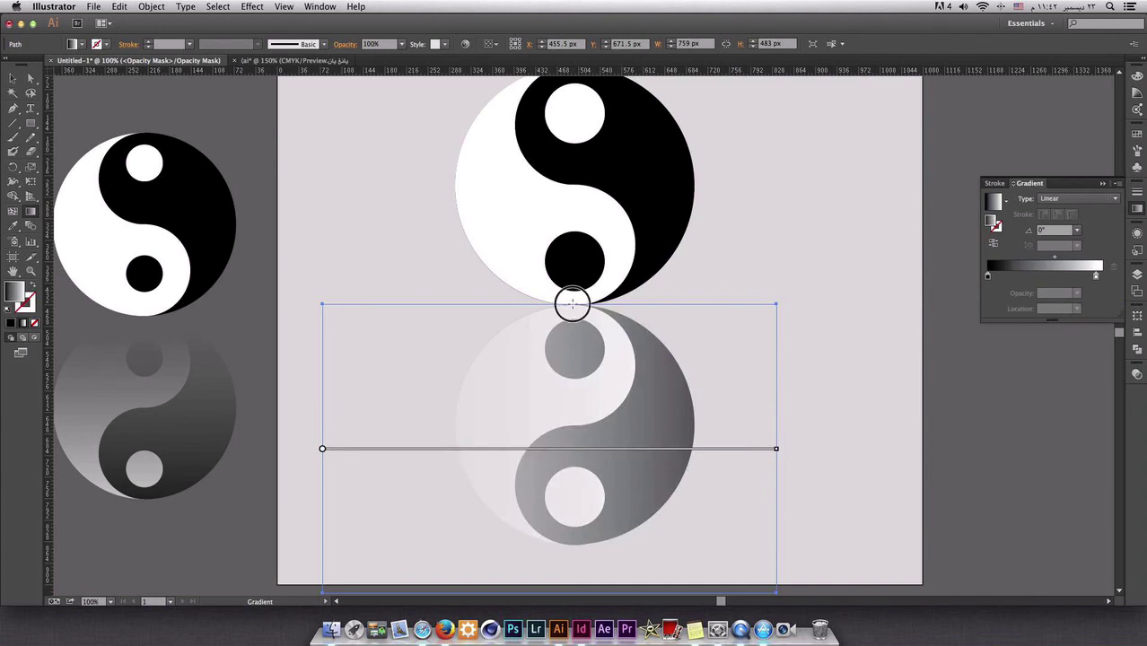
{"action": "left_click_drag", "start_coordinate": [573, 304], "coordinate": [572, 558]}
{"action": "scroll", "coordinate": [556, 399], "scroll_direction": "down", "scroll_amount": 4}
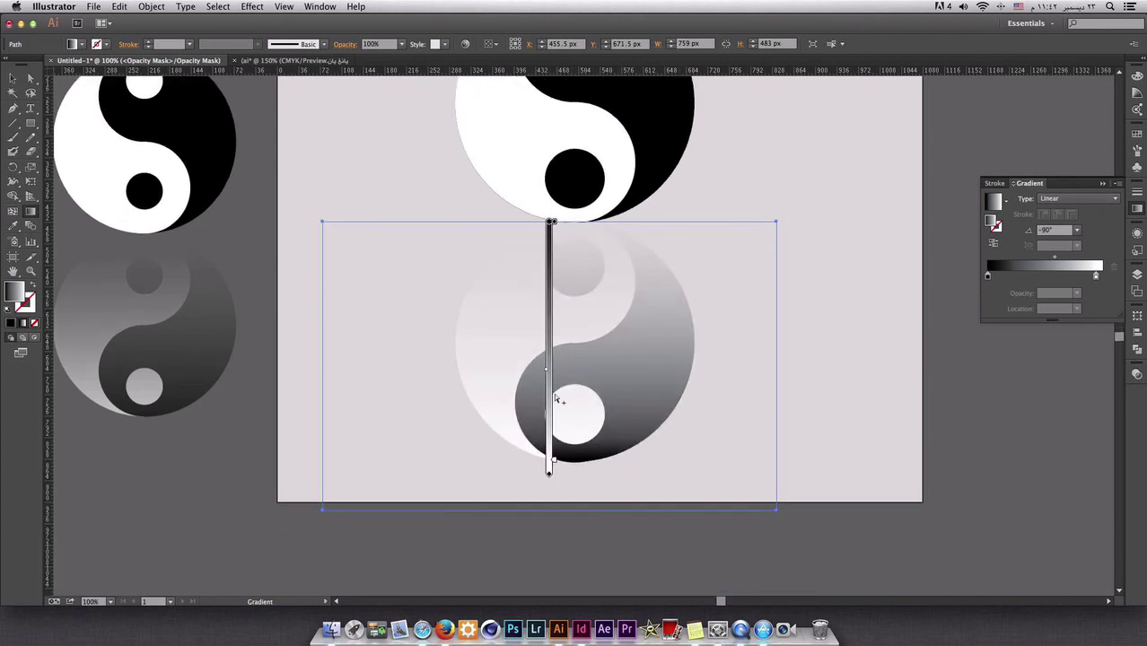
{"action": "left_click_drag", "start_coordinate": [545, 375], "coordinate": [551, 460]}
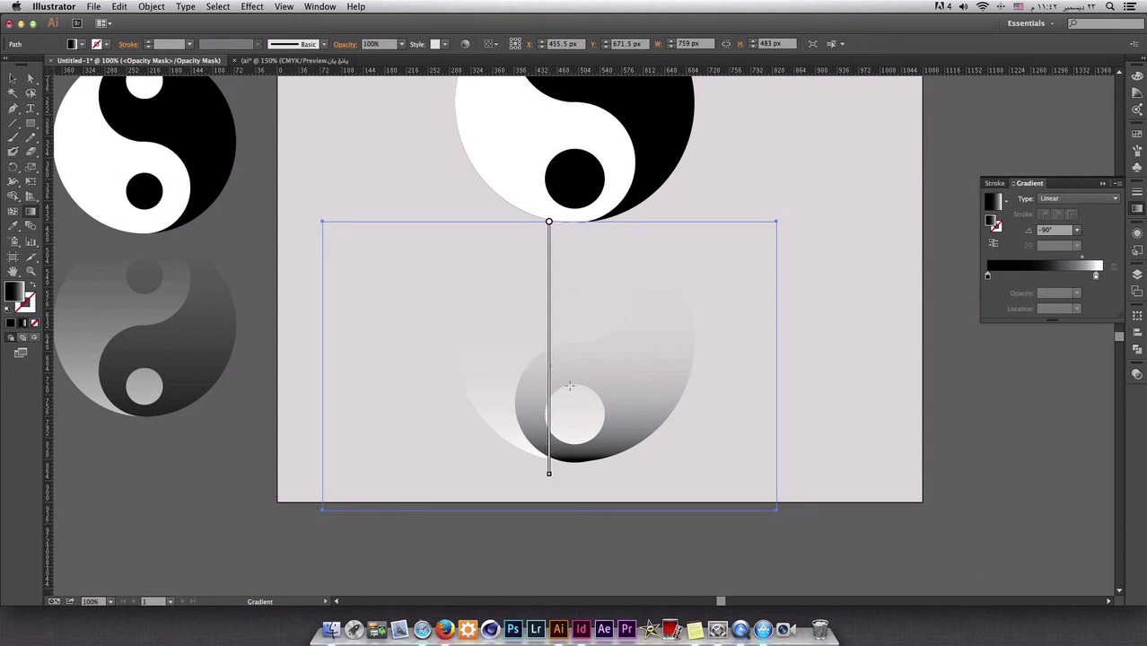
Leave opacity mask editing and return to the reflected symbol's normal artwork.
{"action": "left_click", "coordinate": [10, 78]}
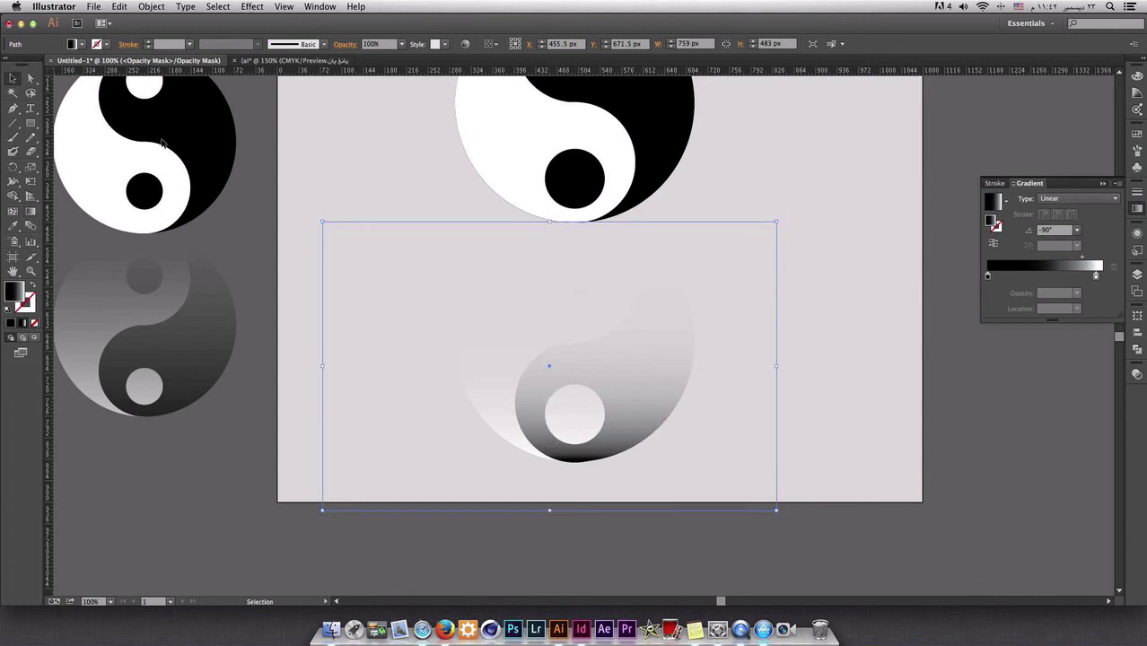
{"action": "left_click", "coordinate": [368, 212]}
{"action": "scroll", "coordinate": [377, 223], "scroll_direction": "up", "scroll_amount": 2}
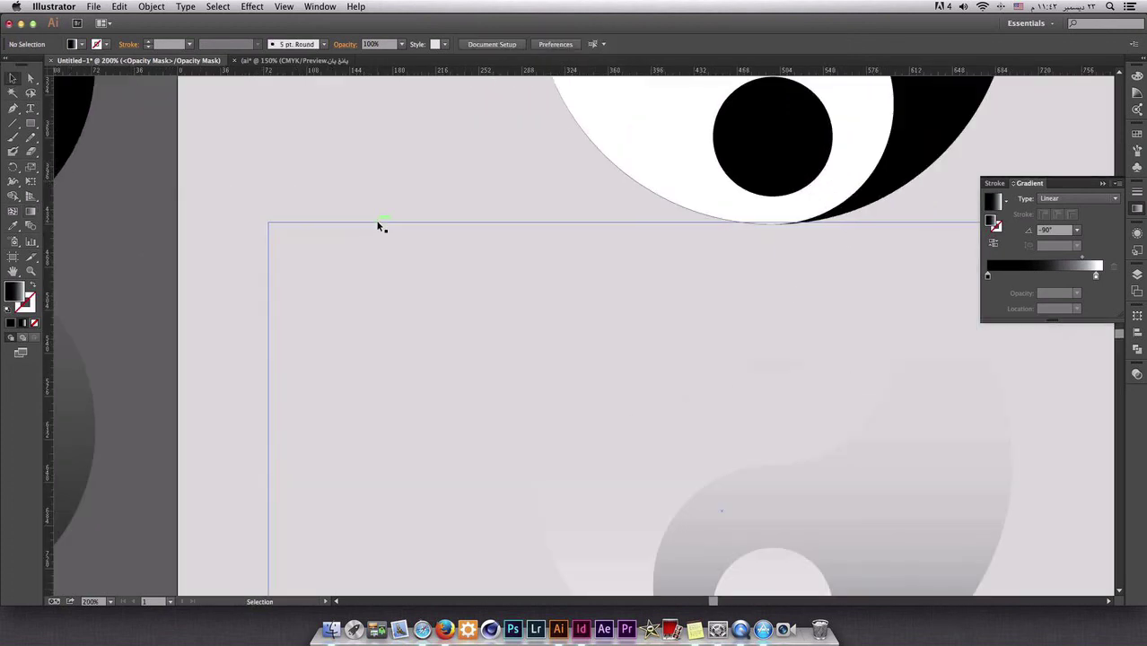
{"action": "scroll", "coordinate": [379, 225], "scroll_direction": "down", "scroll_amount": 3}
{"action": "scroll", "coordinate": [540, 216], "scroll_direction": "down", "scroll_amount": 2}
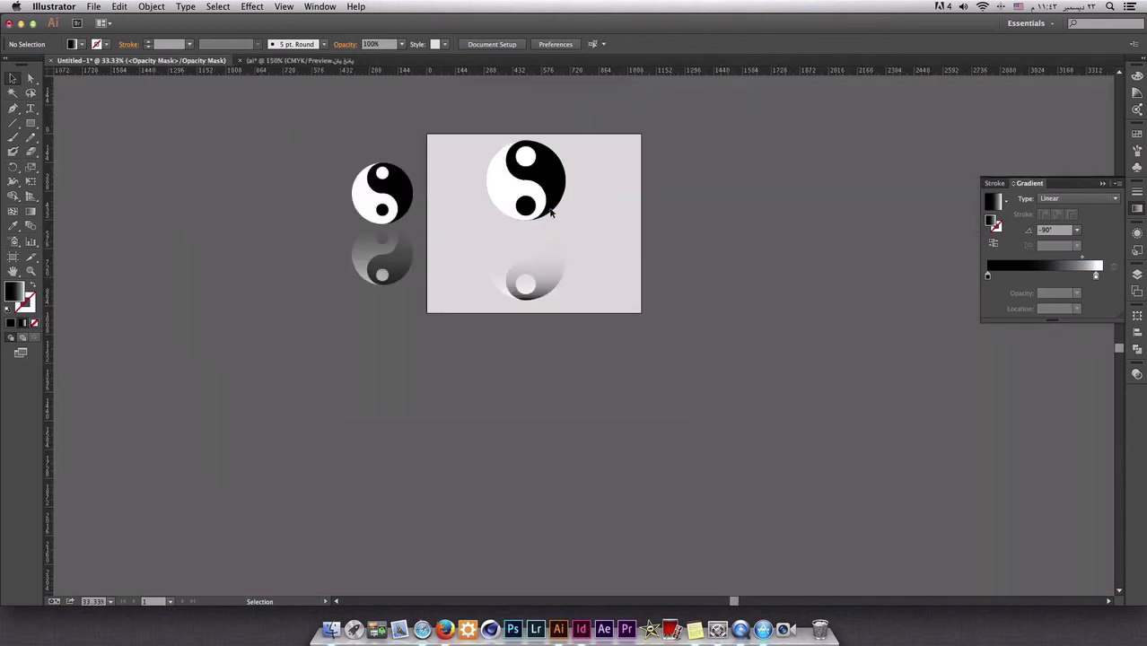
{"action": "left_click_drag", "start_coordinate": [541, 216], "coordinate": [530, 273]}
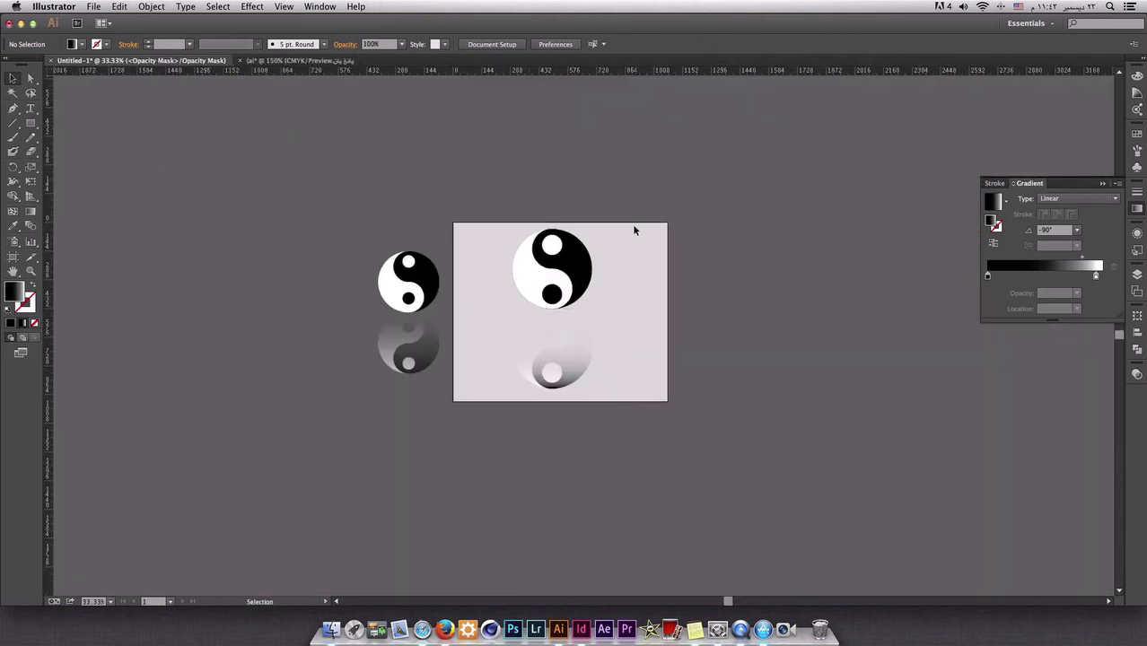
{"action": "left_click_drag", "start_coordinate": [634, 231], "coordinate": [502, 435]}
{"action": "left_click", "coordinate": [505, 444]}
{"action": "left_click_drag", "start_coordinate": [595, 400], "coordinate": [619, 231]}
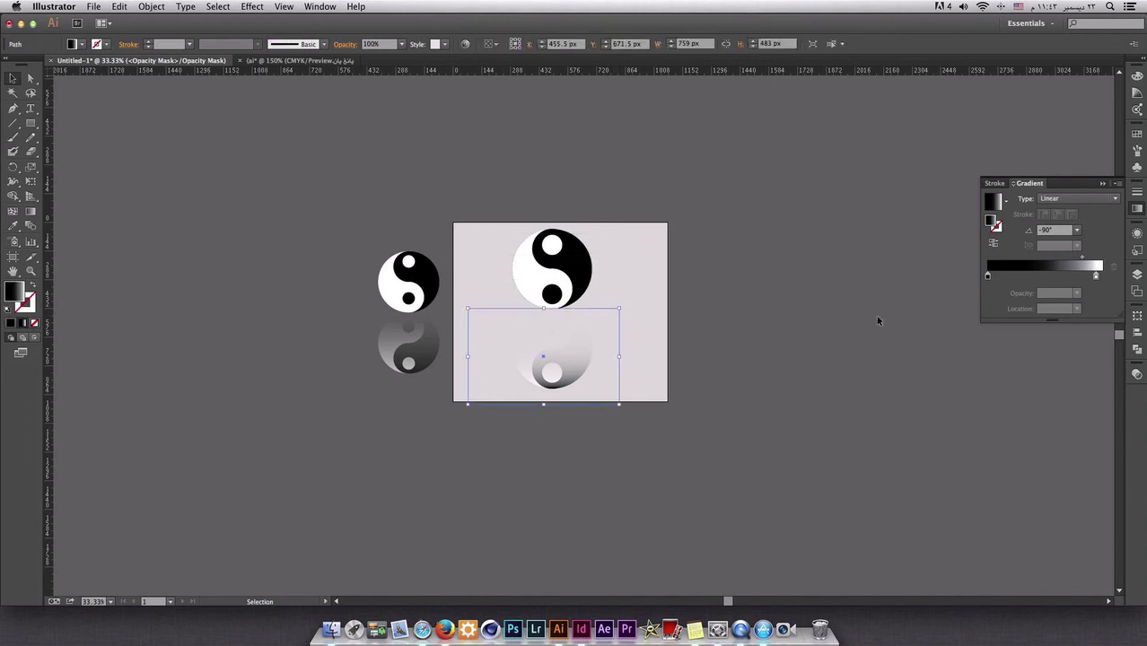
{"action": "left_click", "coordinate": [1136, 375]}
{"action": "left_click", "coordinate": [1002, 411]}
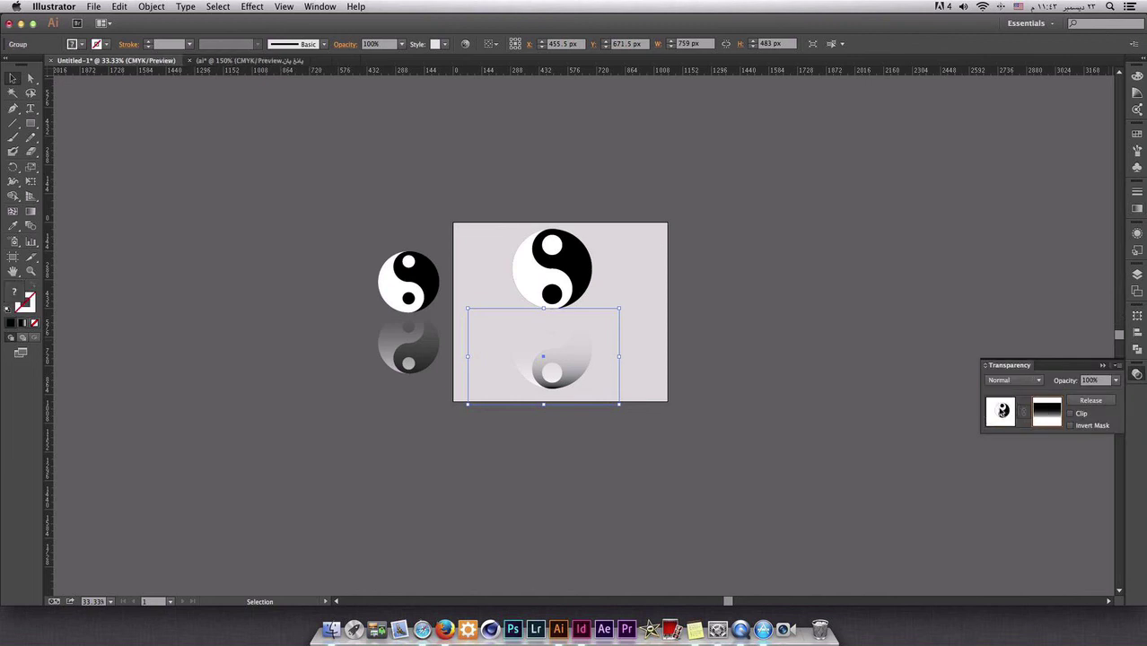
Select the symbol together with its reflection and scale both down proportionally to about 229 by 459 px.
{"action": "left_click", "coordinate": [622, 449]}
{"action": "left_click_drag", "start_coordinate": [639, 220], "coordinate": [559, 297]}
{"action": "key", "text": "super+1"}
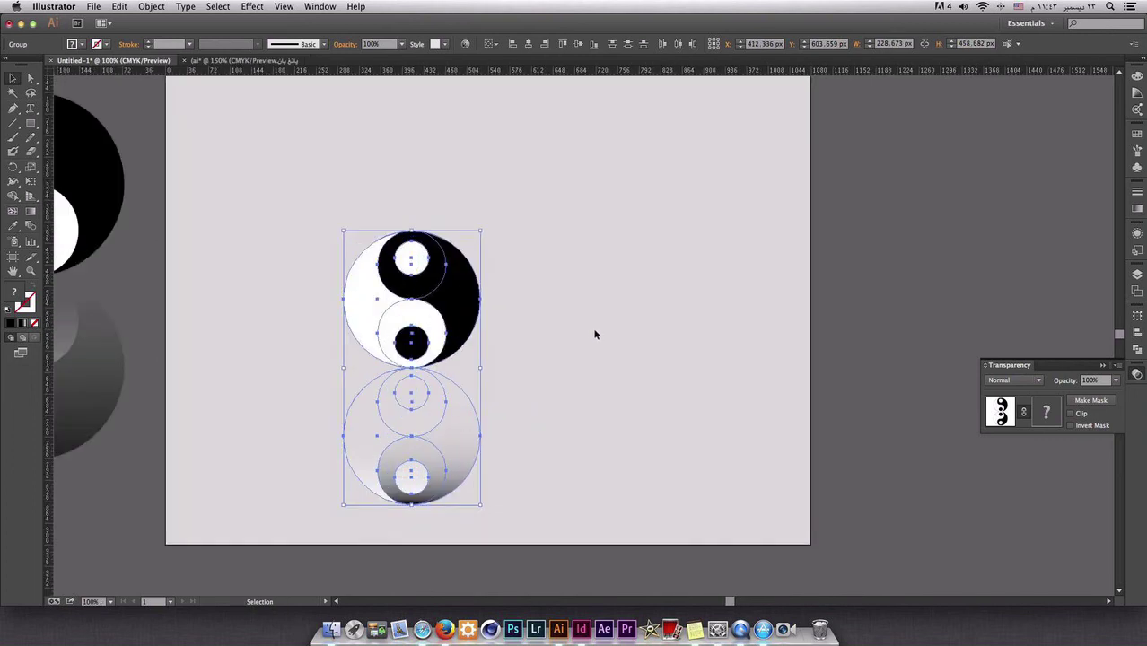
{"action": "left_click_drag", "start_coordinate": [356, 268], "coordinate": [461, 282]}
{"action": "left_click", "coordinate": [607, 241]}
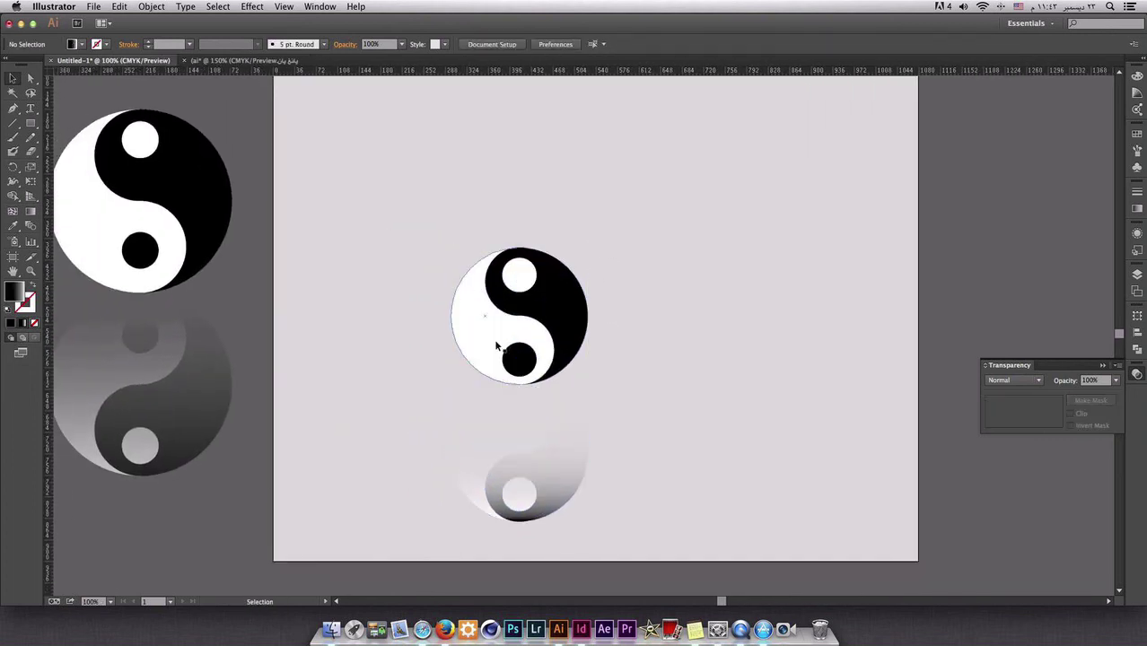
Move the faded reflection slightly straight up toward the symbol and deselect it.
{"action": "left_click", "coordinate": [560, 456]}
{"action": "left_click_drag", "start_coordinate": [560, 455], "coordinate": [559, 439]}
{"action": "left_click", "coordinate": [676, 378]}
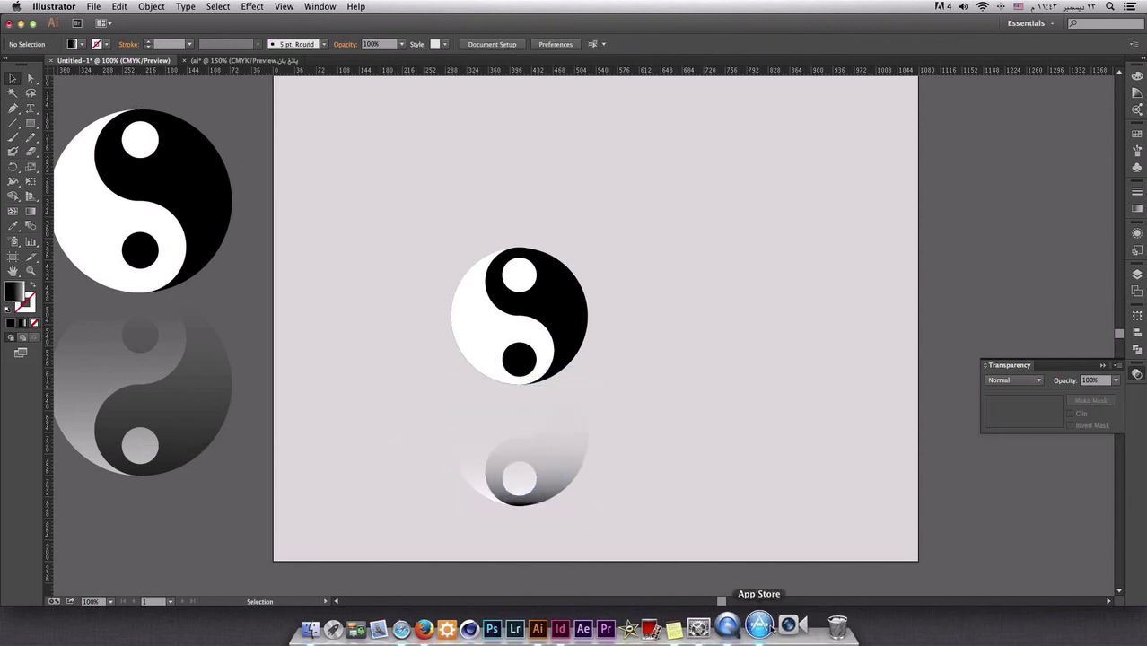
{"action": "left_click", "coordinate": [745, 629]}
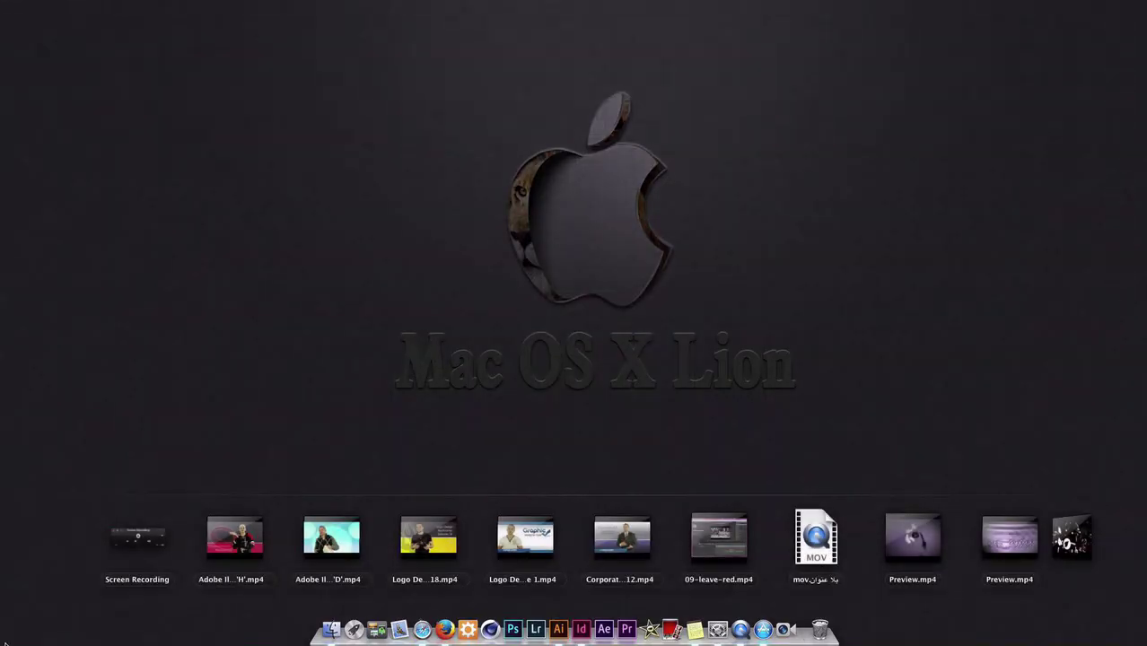
{"action": "left_click", "coordinate": [139, 539]}
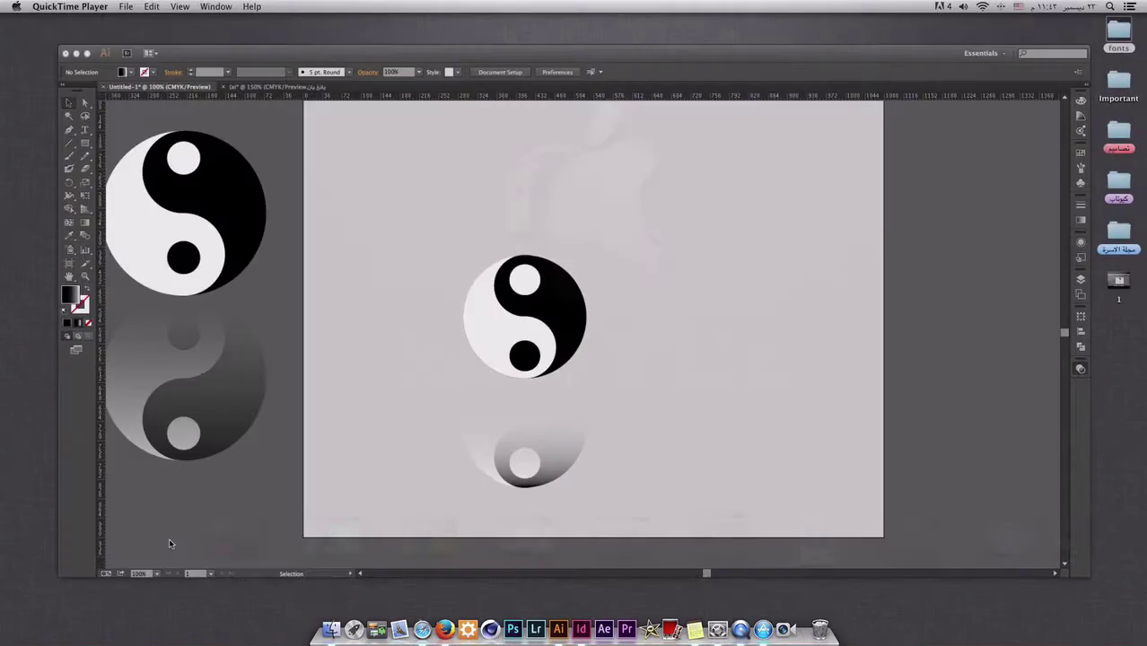